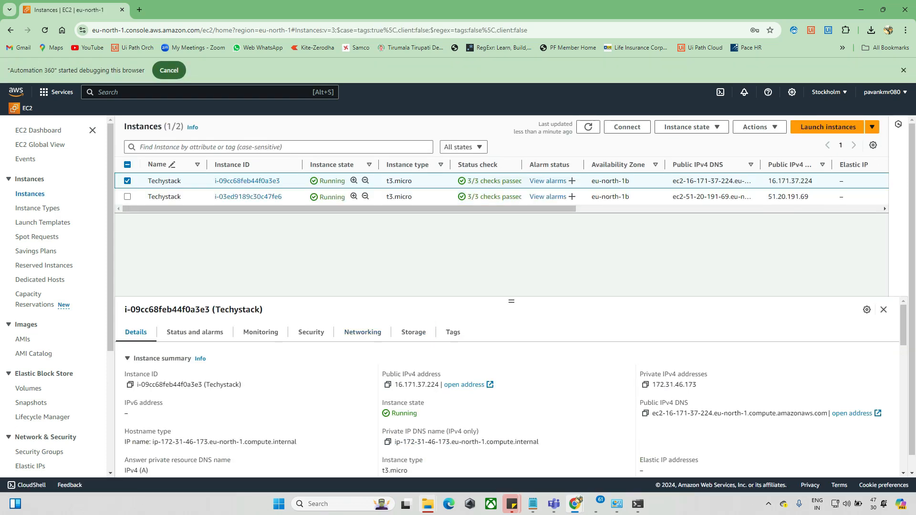
Close the Folder In Use dialog about the Chatbot folder
mouse_move(427, 504)
left_click(478, 456)
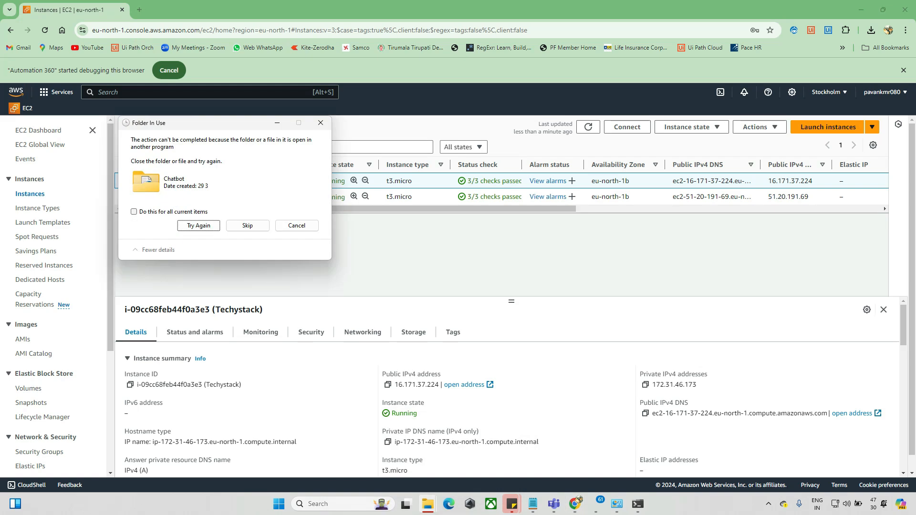
left_click(320, 123)
Browse the contents of the D: drive in File Explorer before returning to the browser
mouse_move(427, 504)
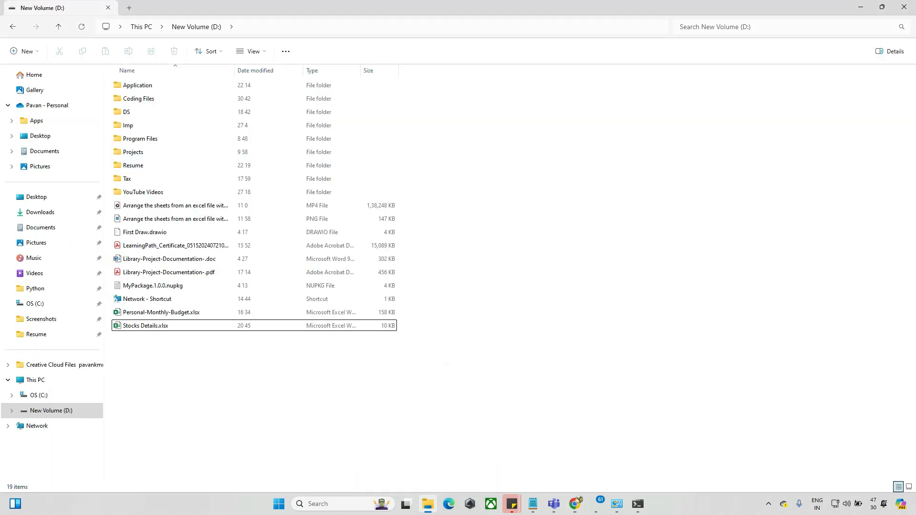
left_click(427, 455)
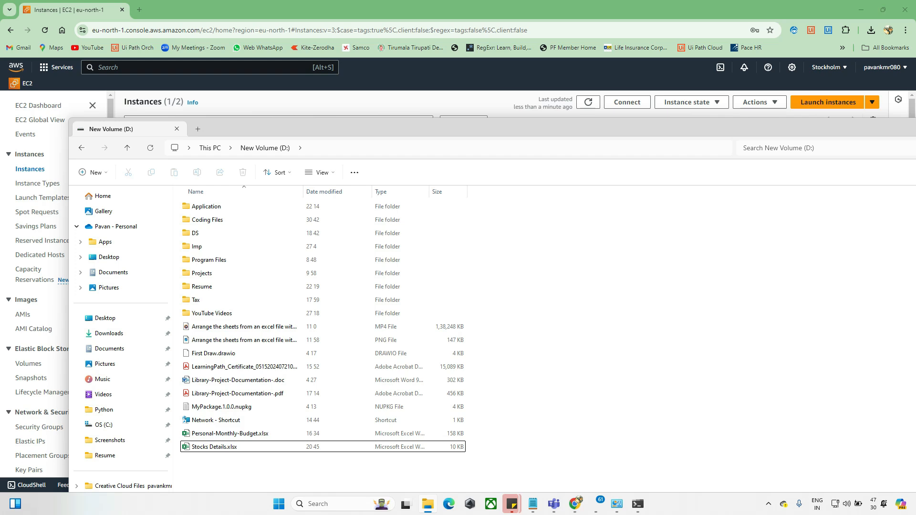
left_click_drag(334, 129, 443, 105)
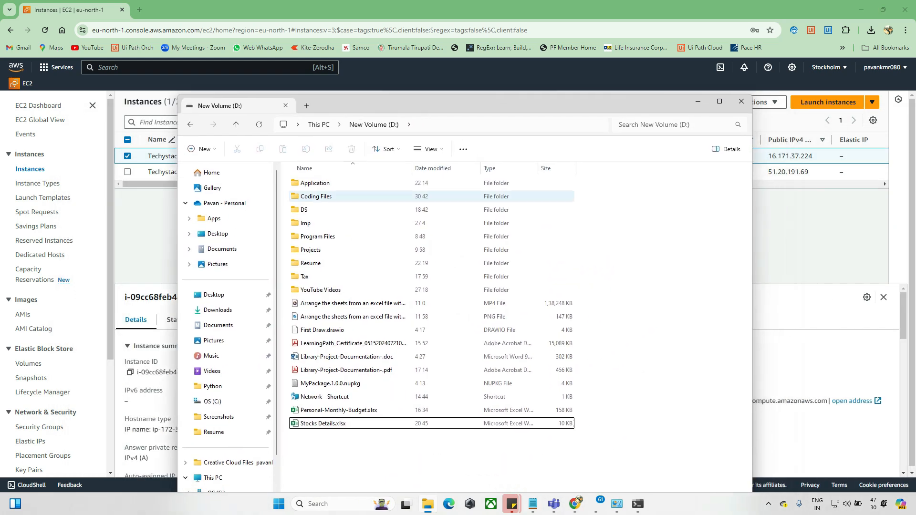
left_click_drag(600, 454, 389, 176)
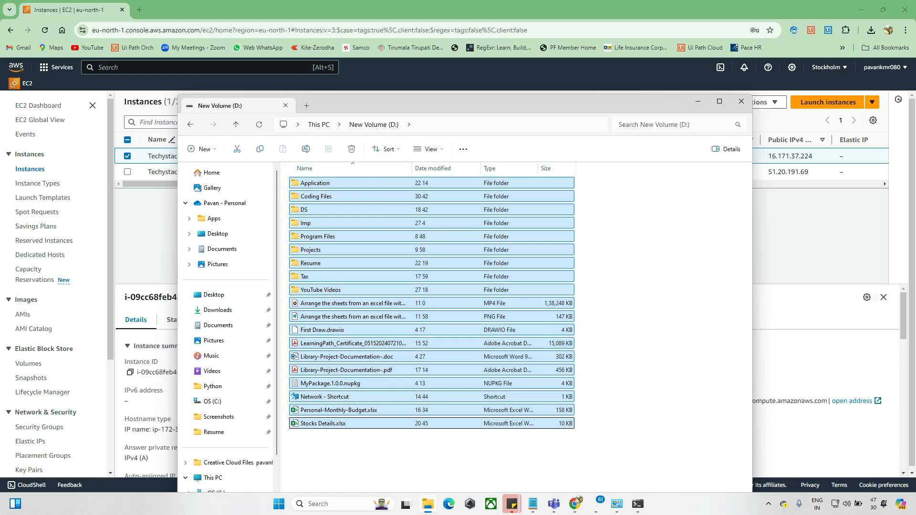
left_click(637, 286)
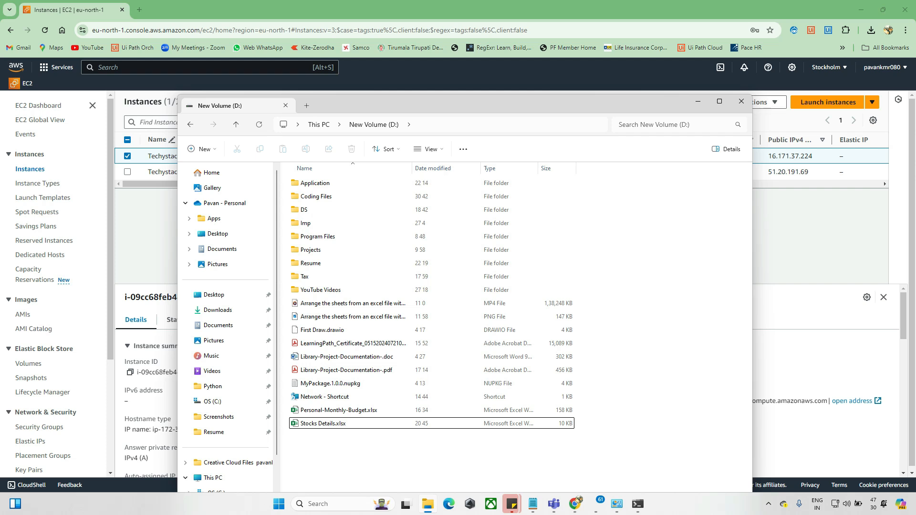
left_click_drag(575, 459, 292, 174)
left_click(636, 286)
key("alt+Tab")
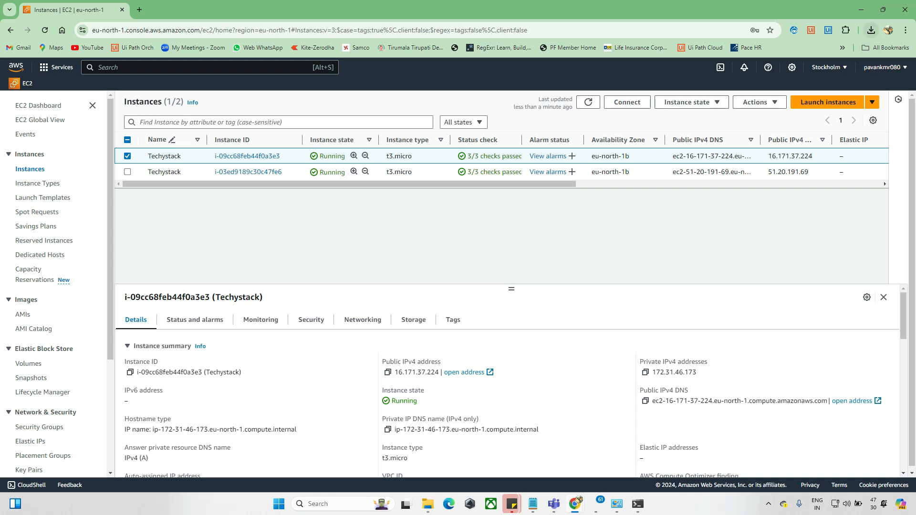
Open the downloaded Techystack (4).rdp file from the browser's recent download history
left_click(870, 30)
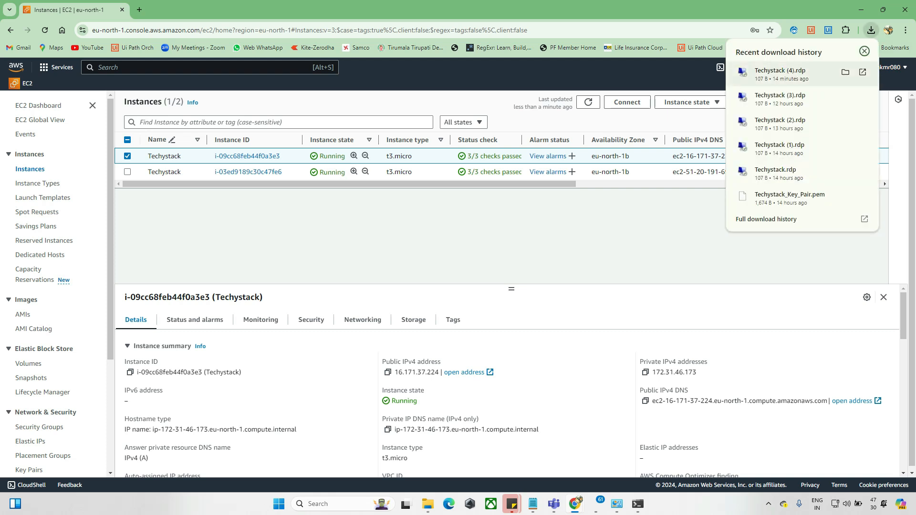
left_click(780, 74)
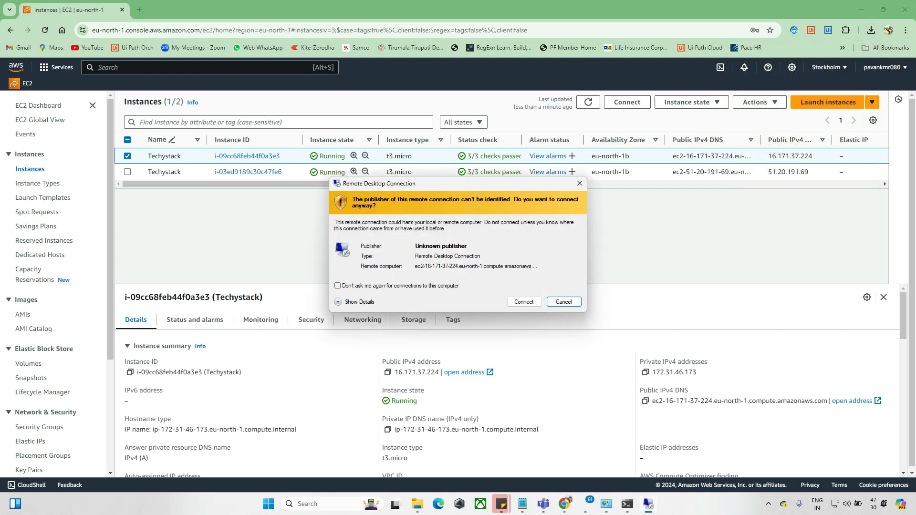
Open the selected Techystack instance's summary page and start the Connect to instance page
left_click(247, 156)
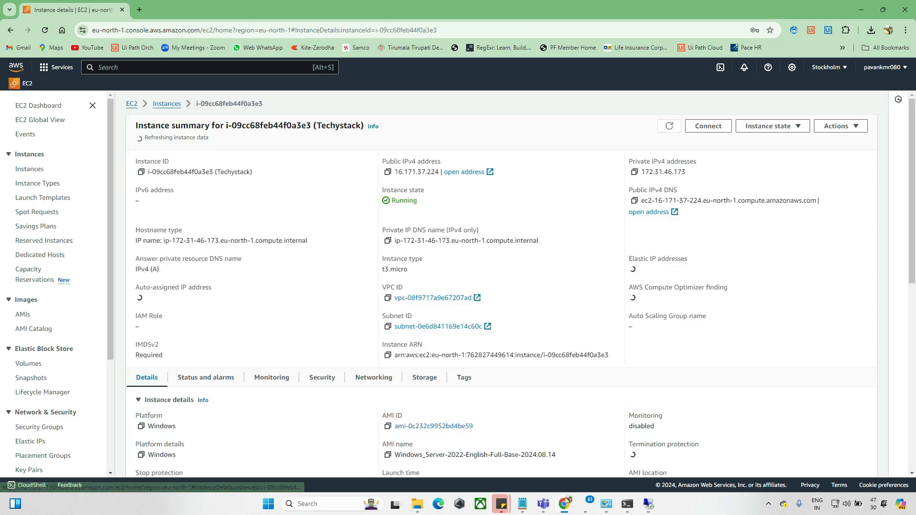
scroll(501, 296, "down", 1)
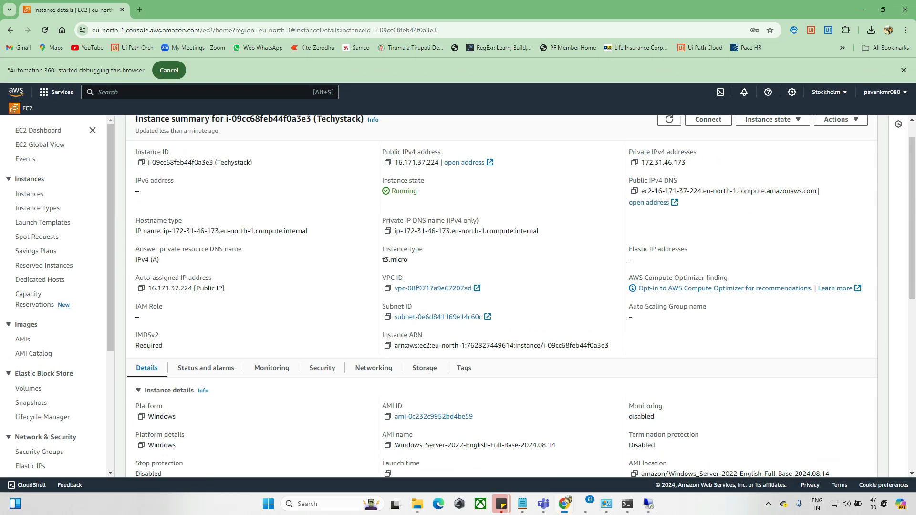
scroll(501, 295, "up", 1)
left_click(708, 128)
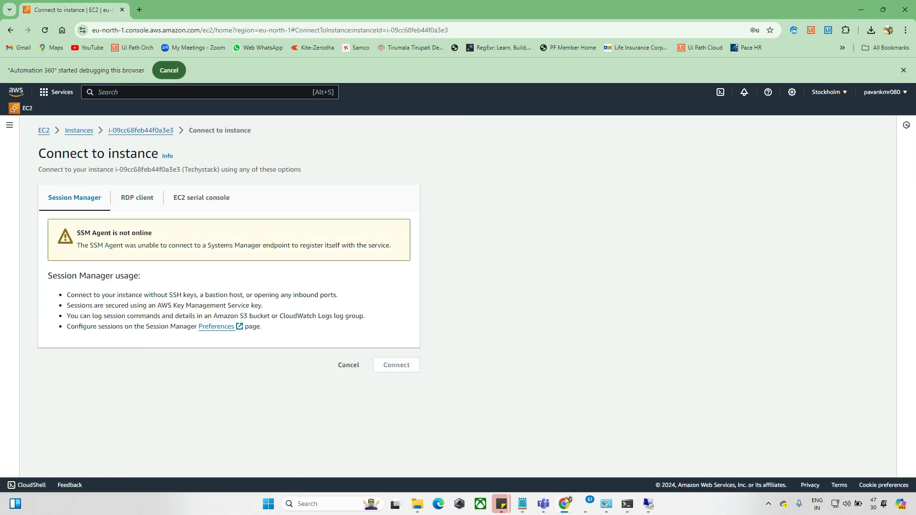
Switch to the RDP client connection option and request the Windows password
left_click(137, 197)
scroll(229, 286, "down", 3)
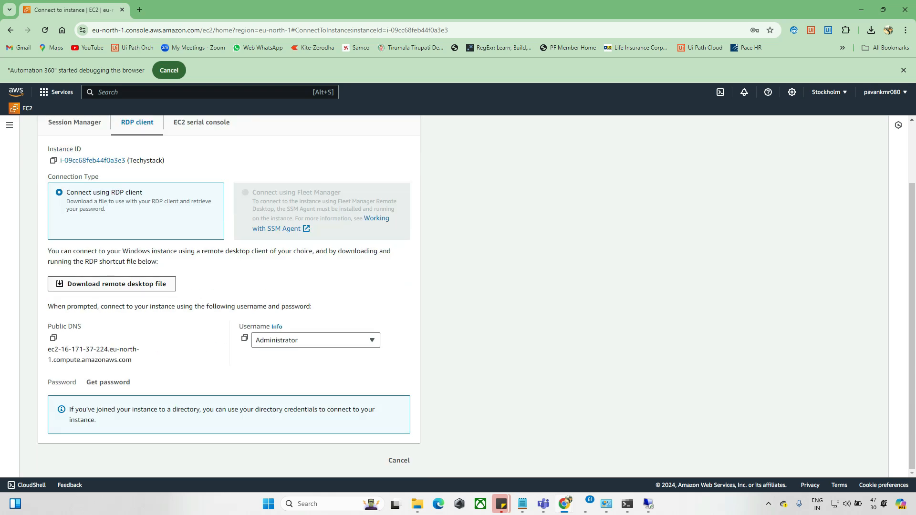
left_click(107, 382)
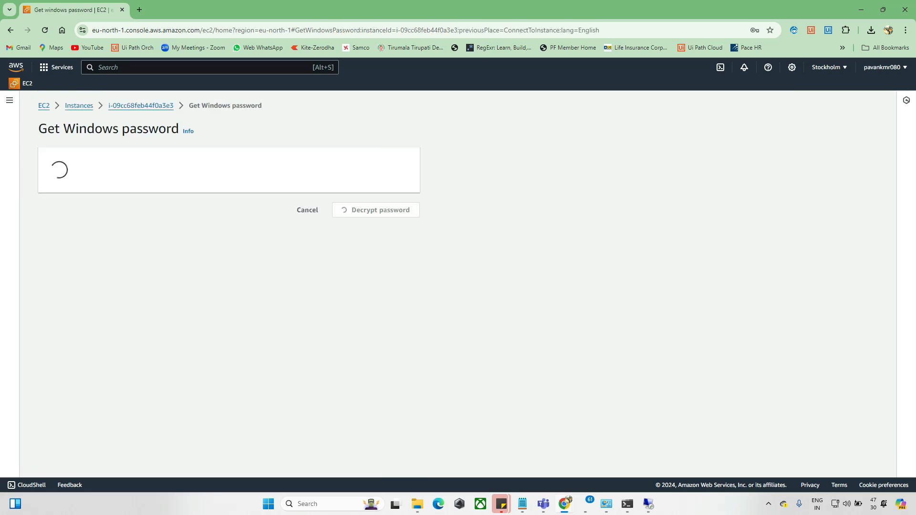
Upload the Techystack_Key_Pair.pem private key file and decrypt the Windows password
left_click(99, 256)
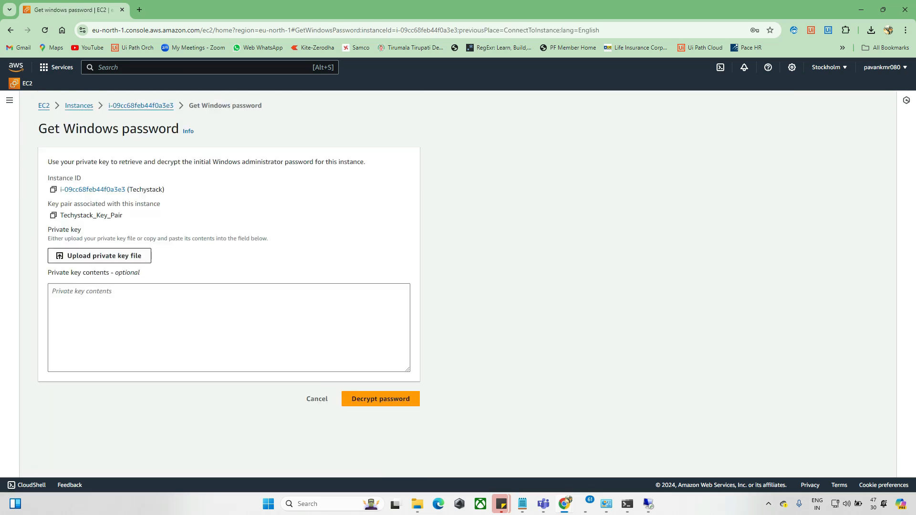
double_click(390, 216)
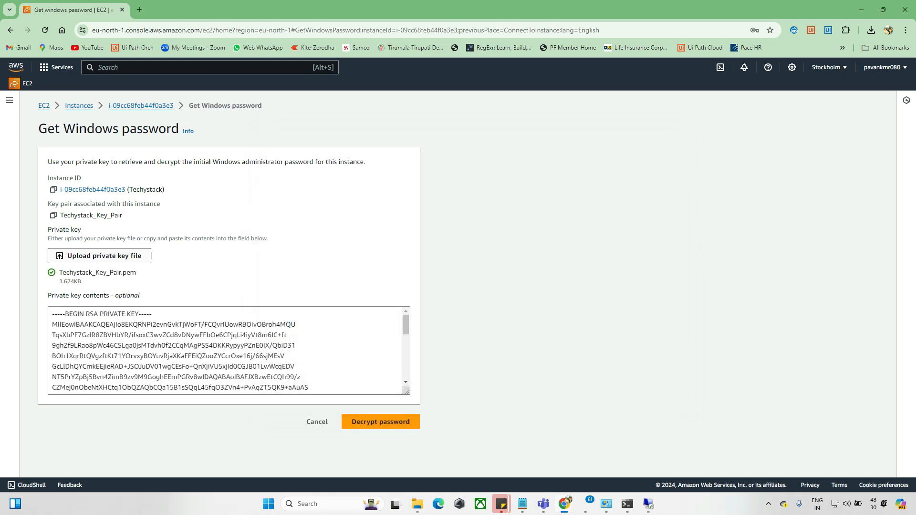
left_click(380, 422)
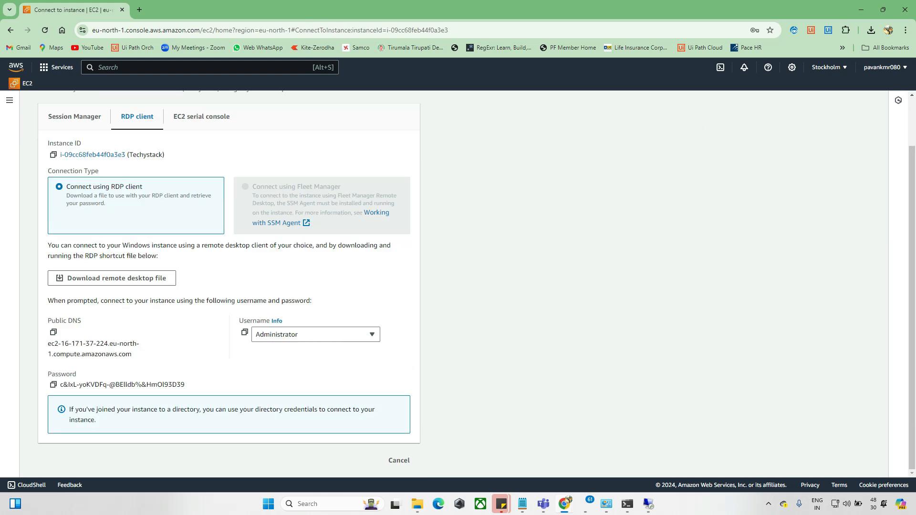
Copy the decrypted password and confirm connecting in the Remote Desktop Connection prompt
left_click(53, 385)
left_click(648, 504)
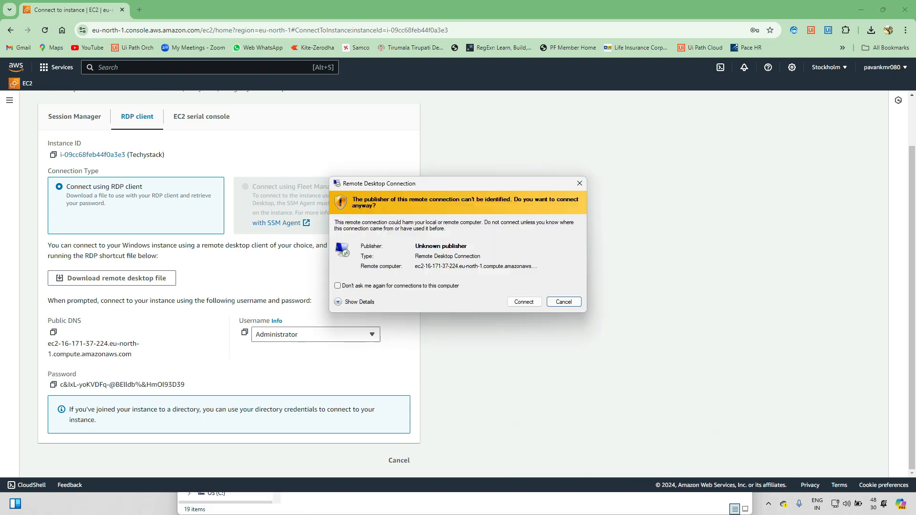
left_click(524, 301)
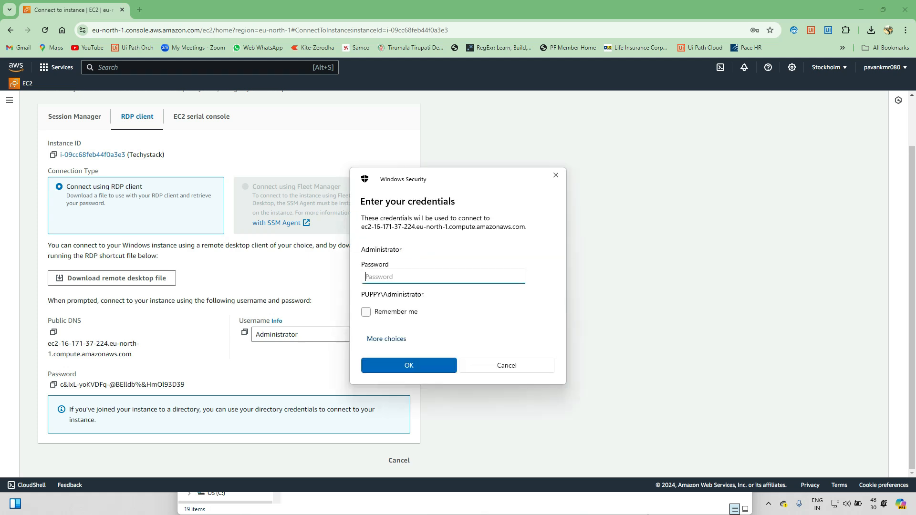
Enter the administrator password in the credentials dialog and accept the certificate warning to connect
key("ctrl+v")
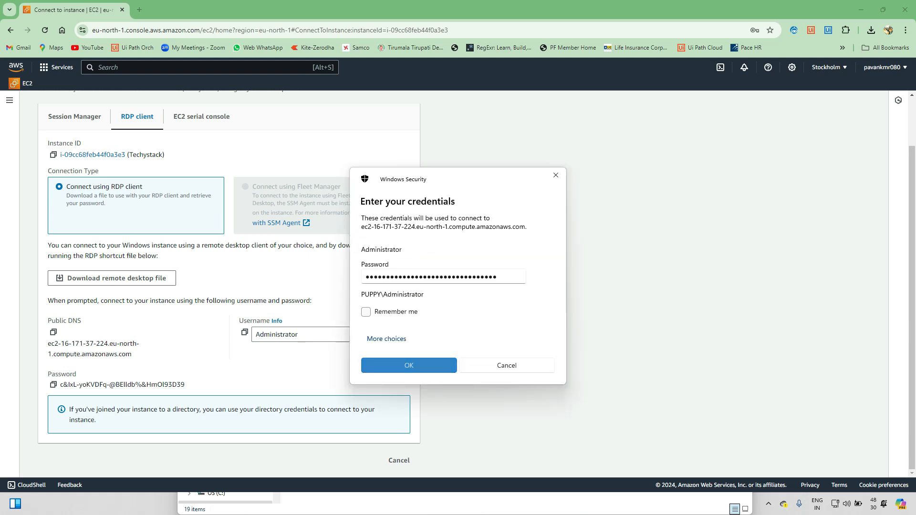
key("Return")
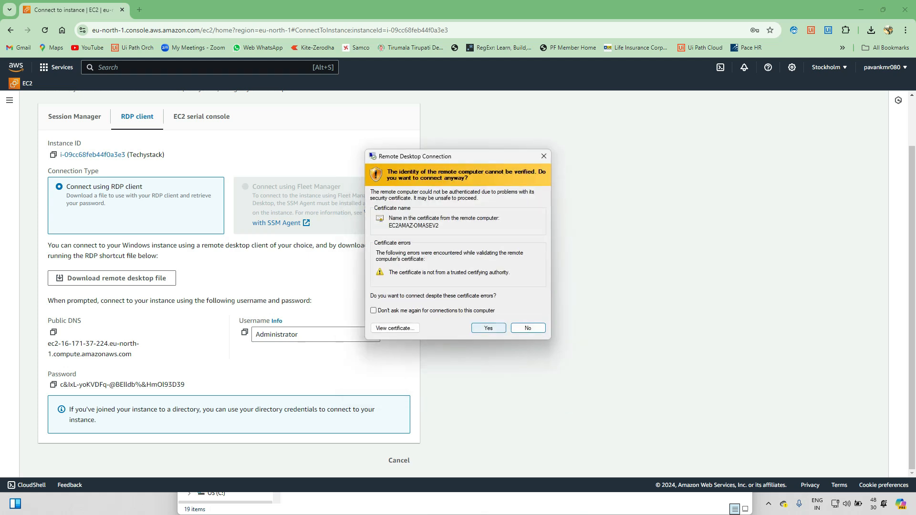
left_click(489, 328)
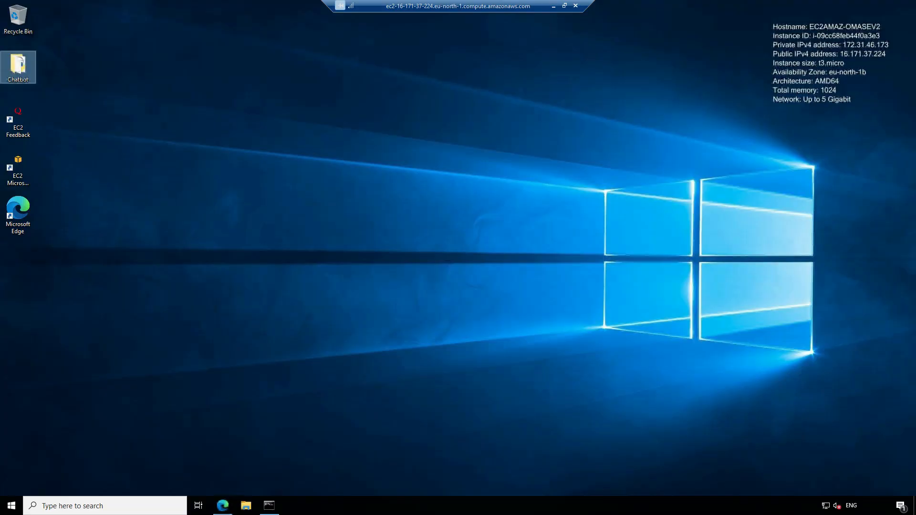
Open File Explorer on the remote desktop and browse the tsclient network location
left_click(246, 505)
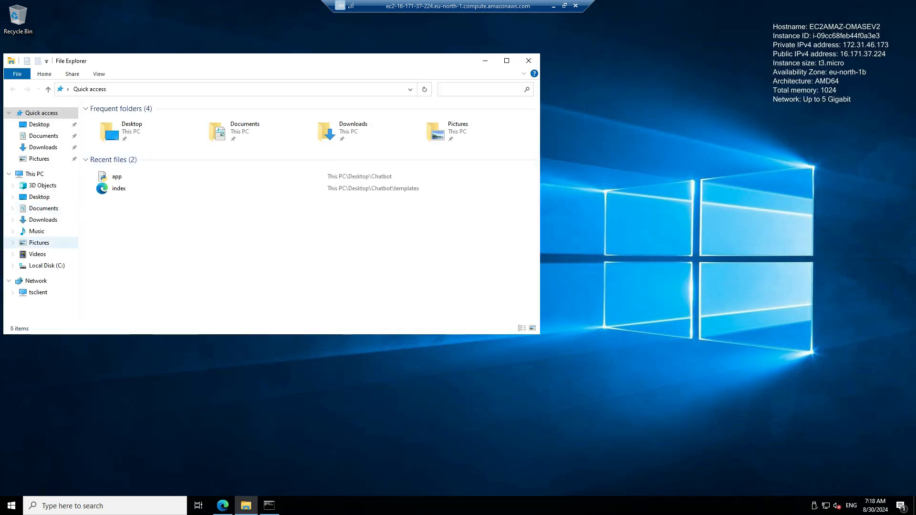
left_click(38, 292)
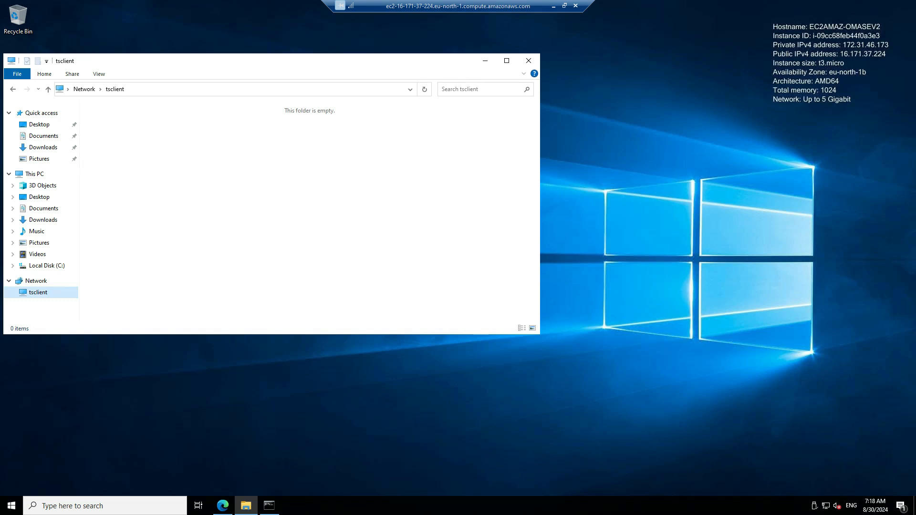
left_click_drag(130, 119, 435, 229)
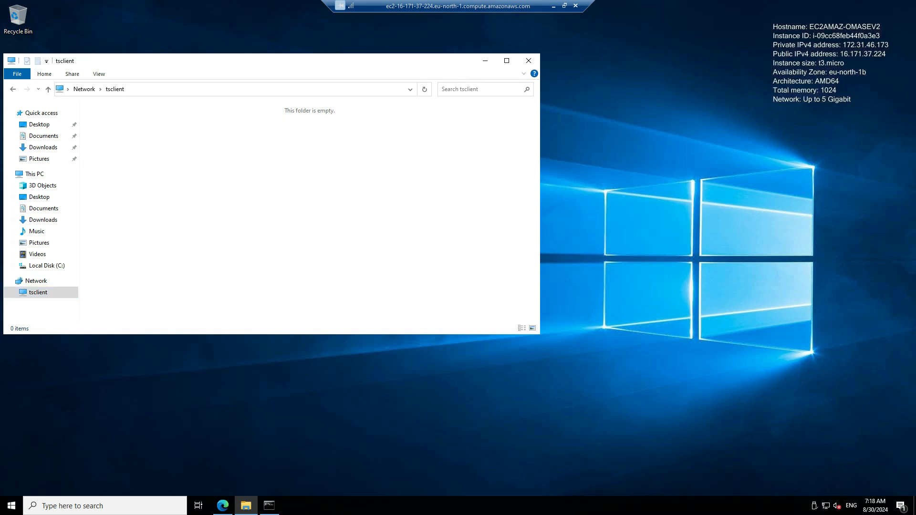
left_click_drag(286, 61, 493, 101)
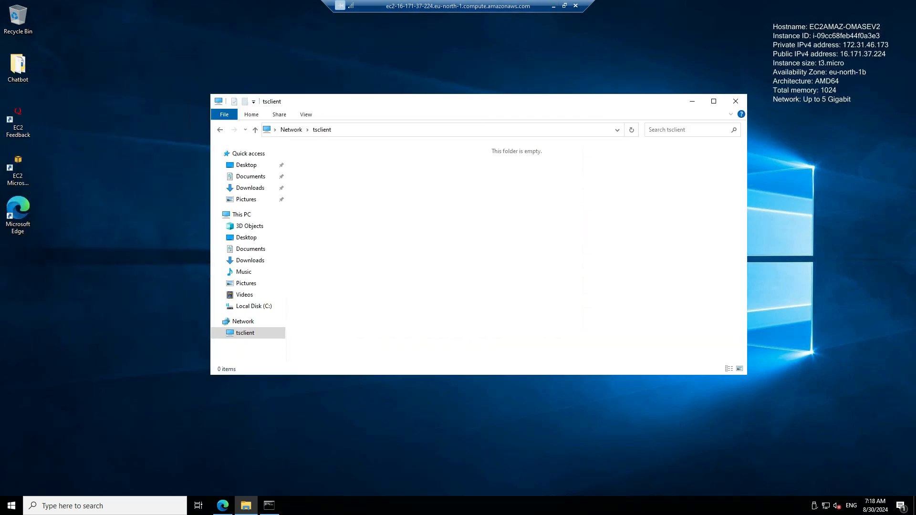
Disconnect the remote desktop session
left_click(576, 5)
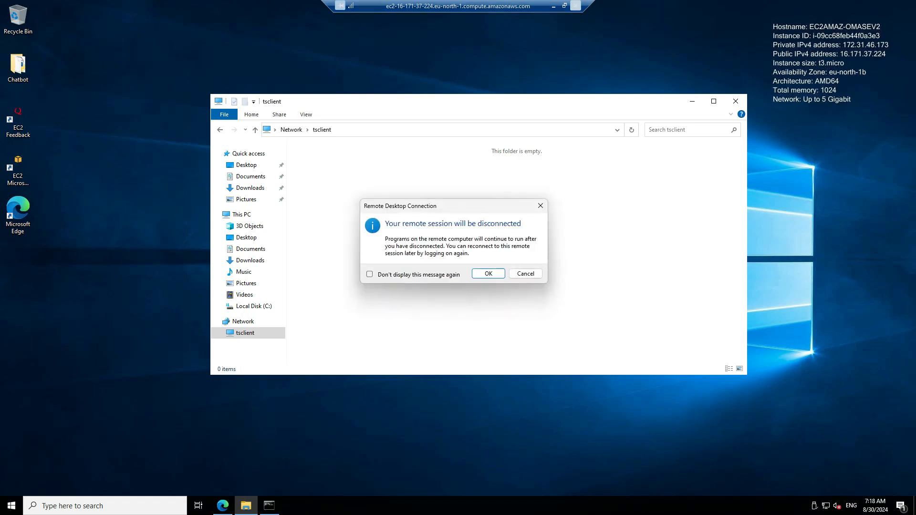
left_click(488, 273)
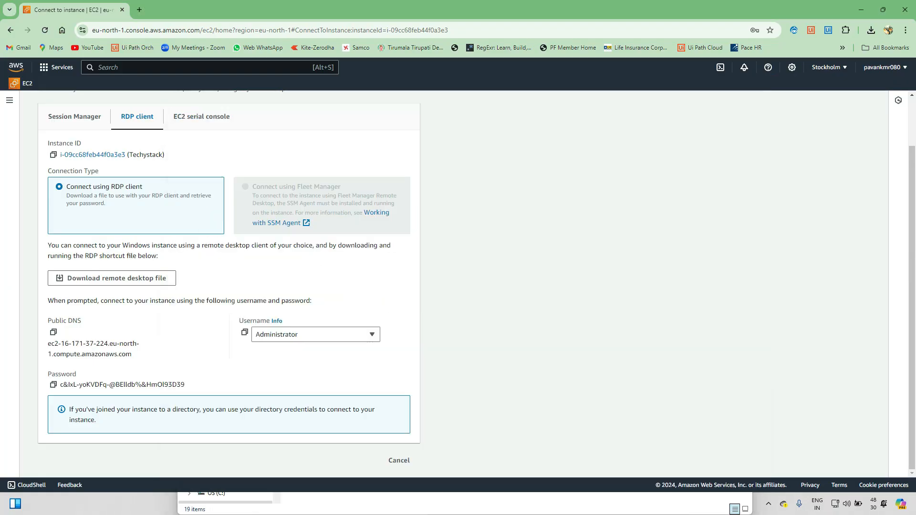
Search for and launch Remote Desktop Connection on the local computer
key("super")
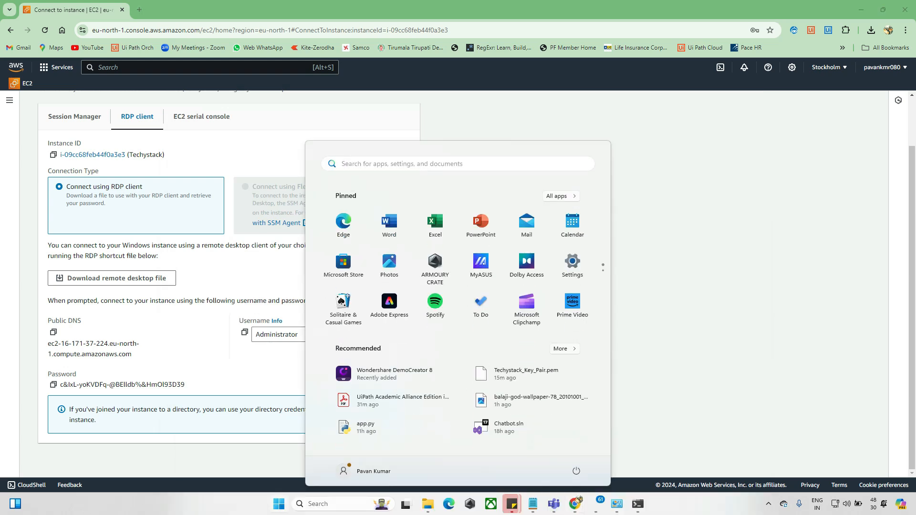
type("red")
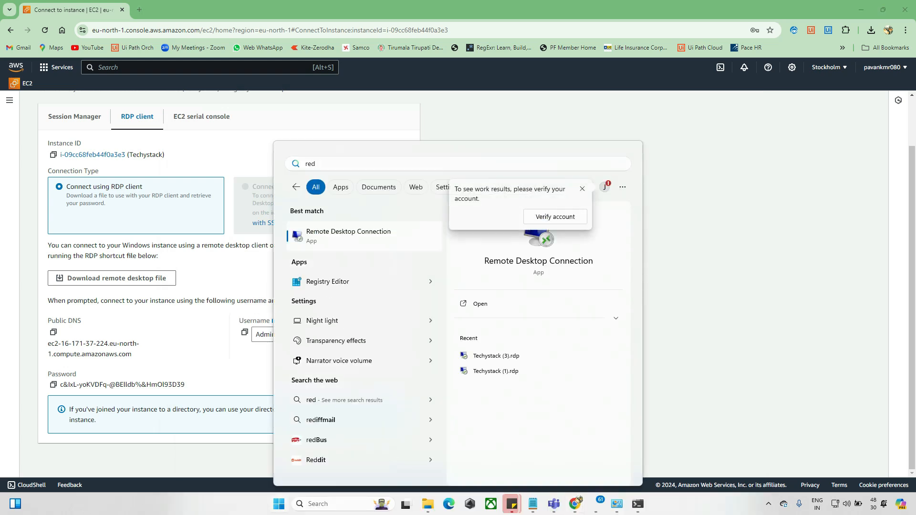
key("Return")
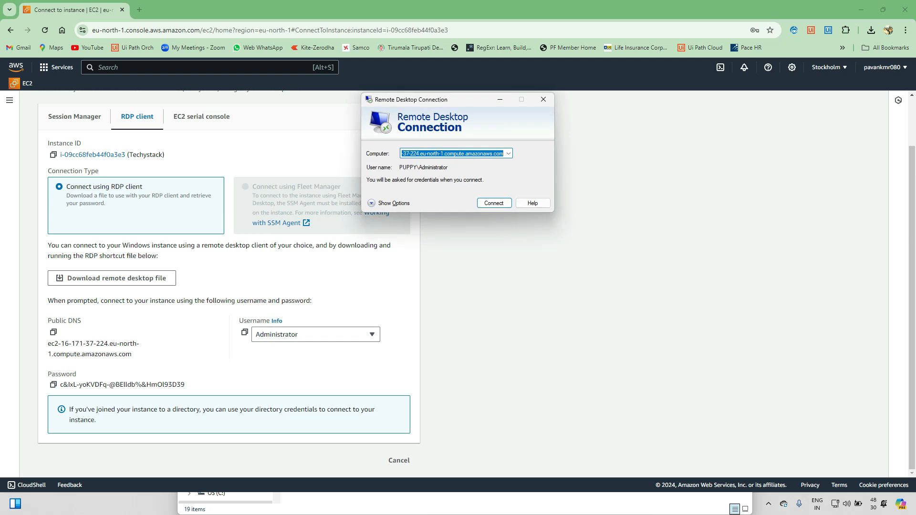
left_click(475, 154)
left_click_drag(430, 153, 504, 153)
key("Return")
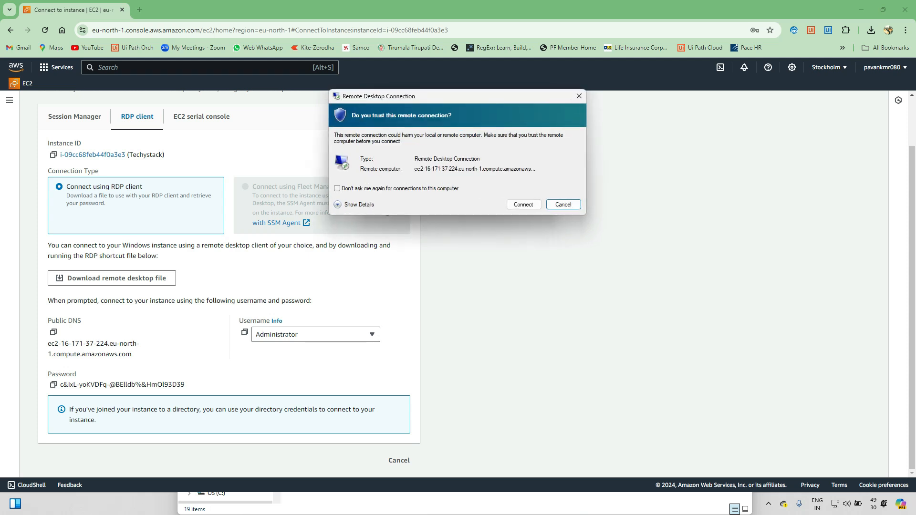
key("Return")
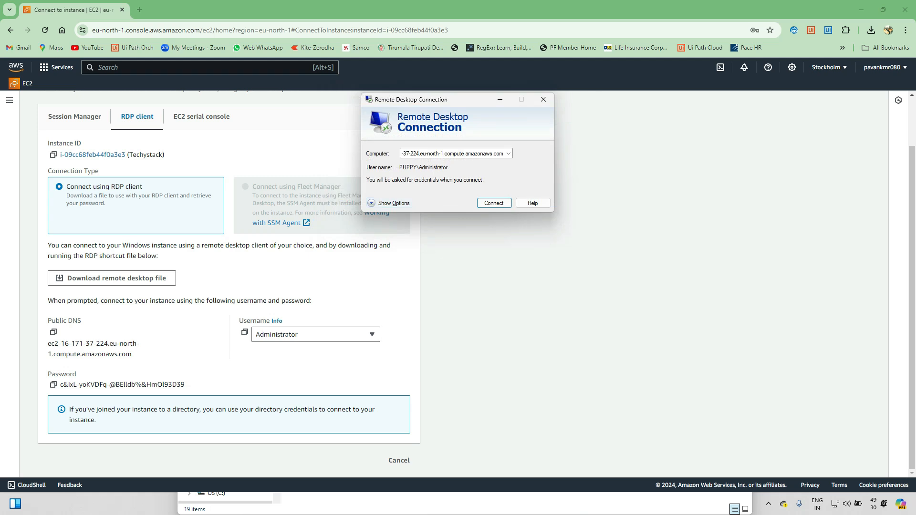
Expand the connection options and switch to the Local Resources settings
left_click(394, 204)
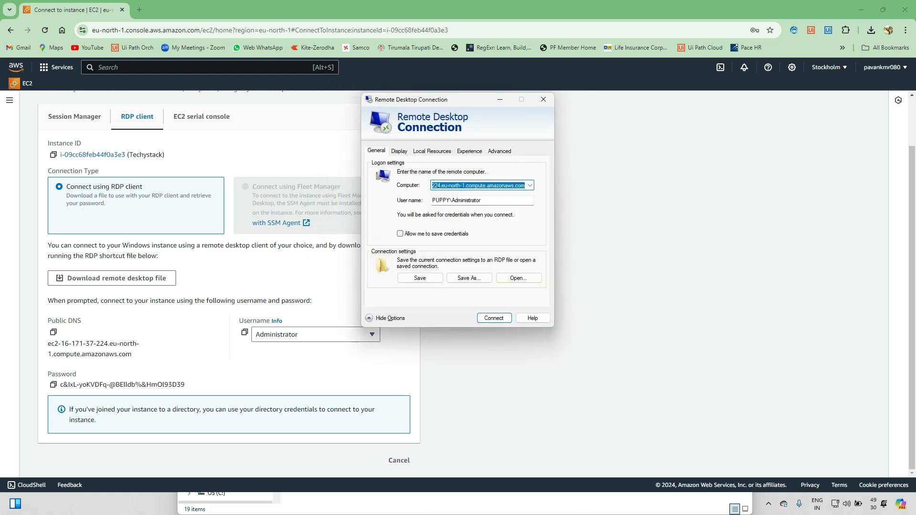
key("ctrl+Tab")
key("ctrl+Tab")
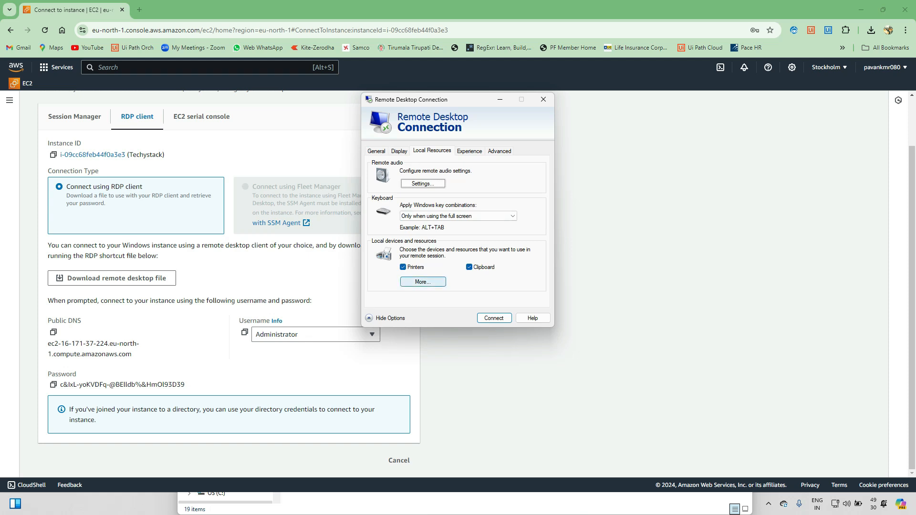
Include the New Volume (D:) drive among the shared local devices and confirm the selection
left_click(423, 281)
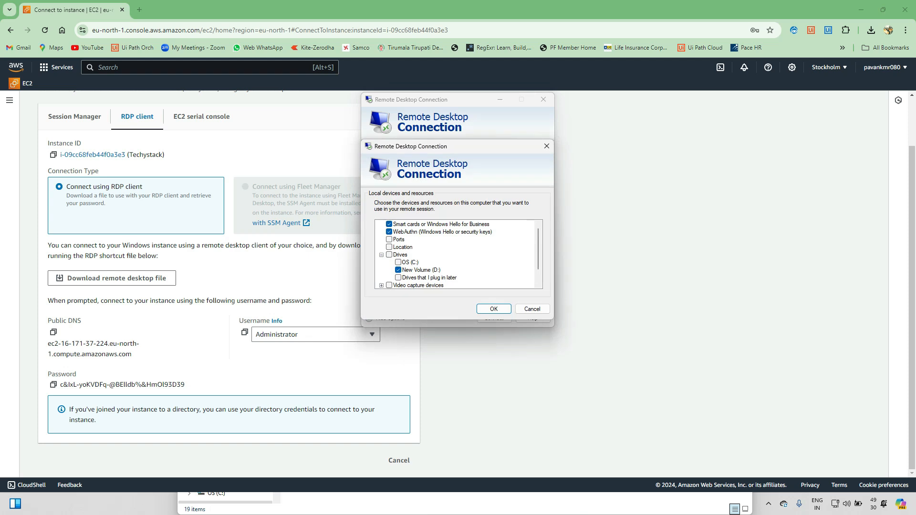
left_click(381, 255)
left_click(381, 254)
scroll(457, 254, "down", 1)
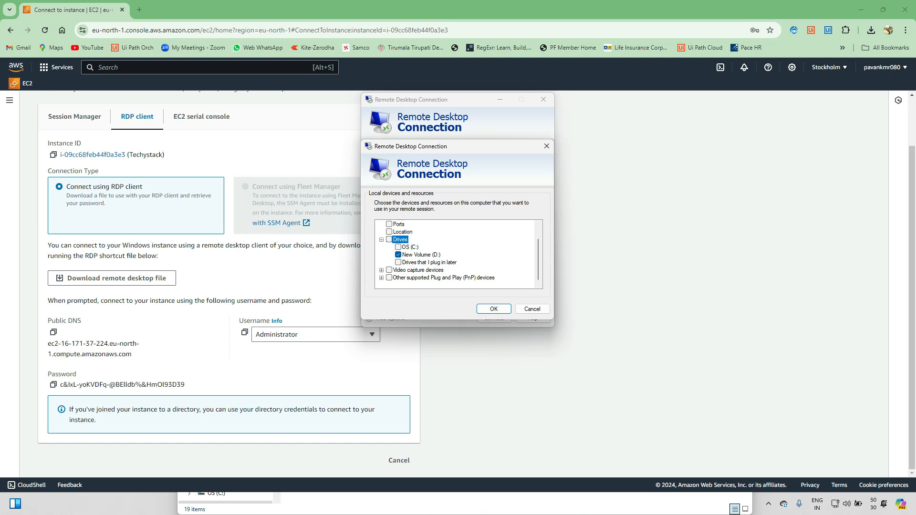
key("Return")
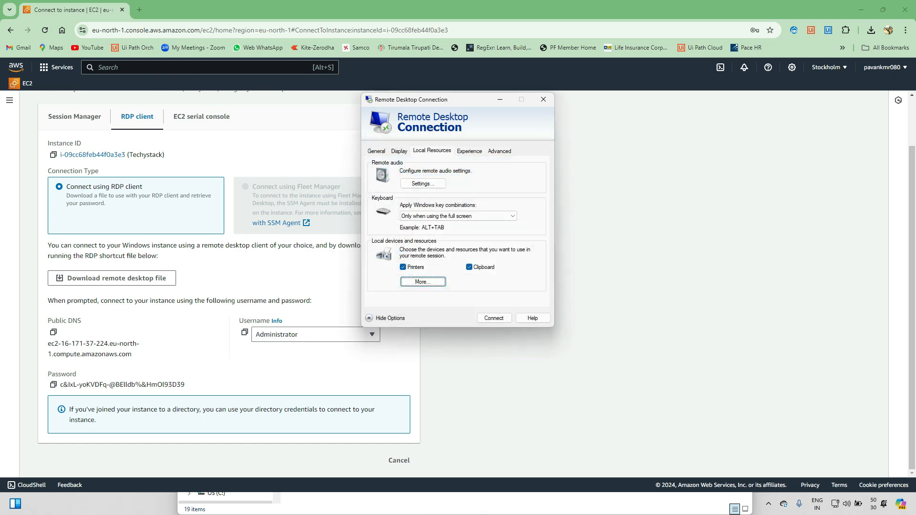
Connect to the instance, pasting the Administrator password and accepting the certificate warning
left_click(495, 318)
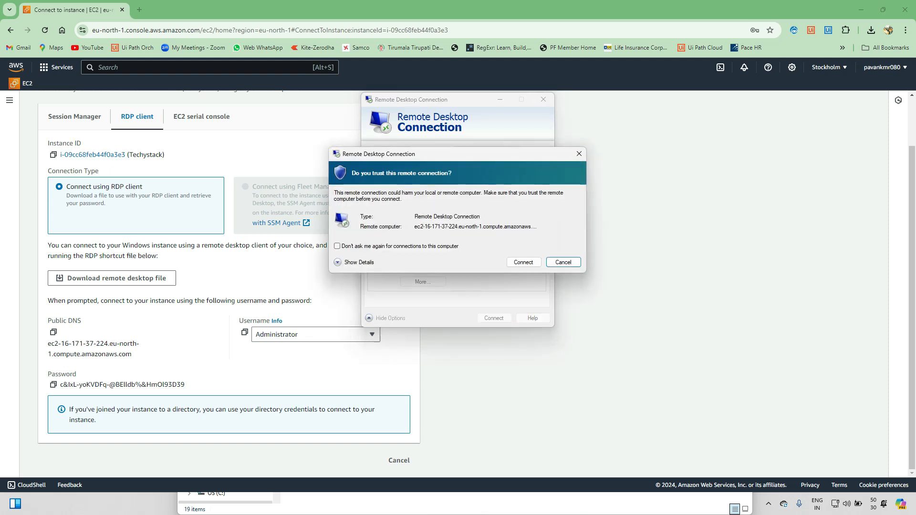
left_click(523, 262)
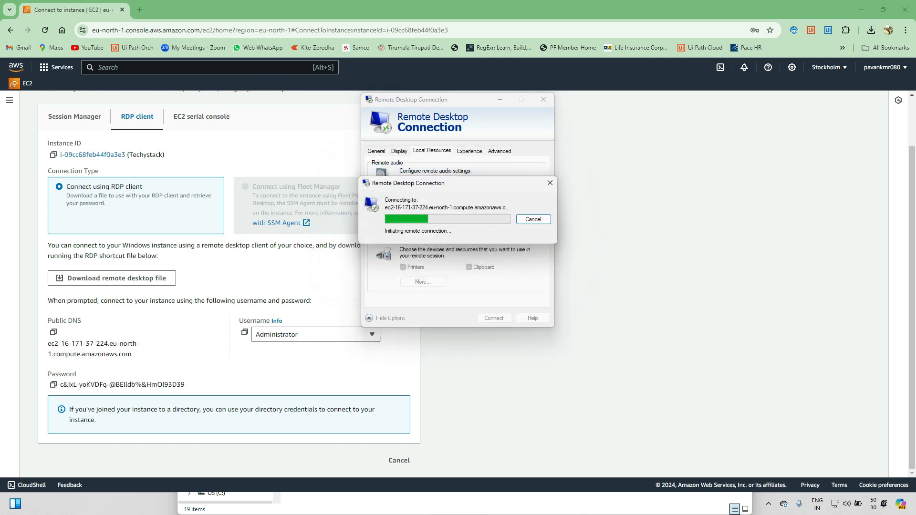
key("ctrl+v")
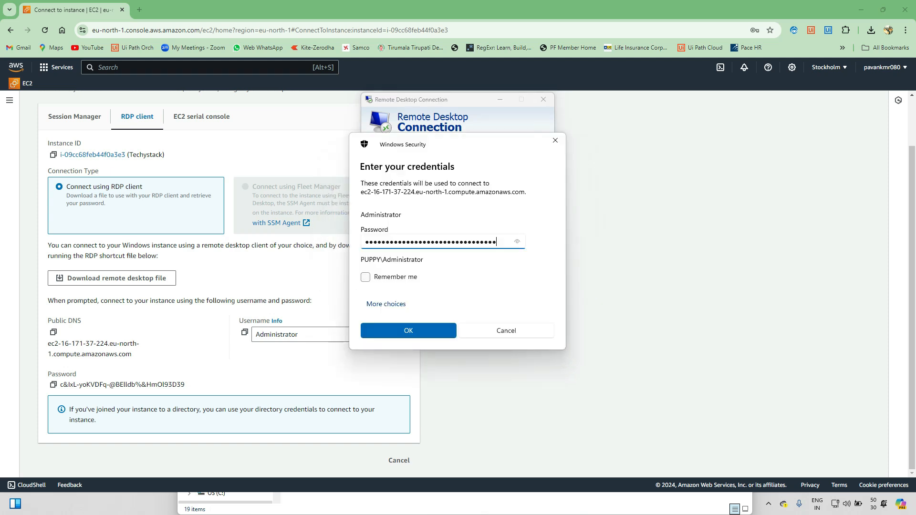
key("Return")
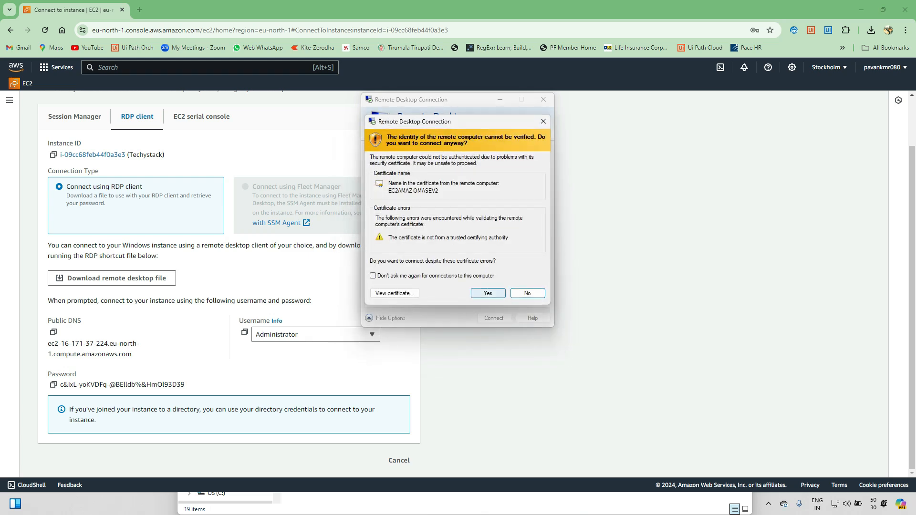
left_click(488, 293)
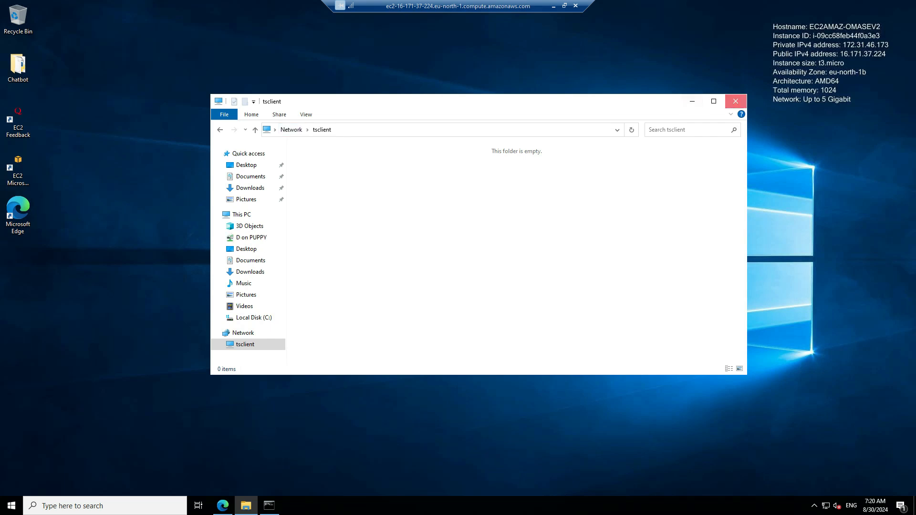
Reopen File Explorer in the remote session and open the shared \\tsclient\D drive
left_click(735, 101)
left_click(246, 505)
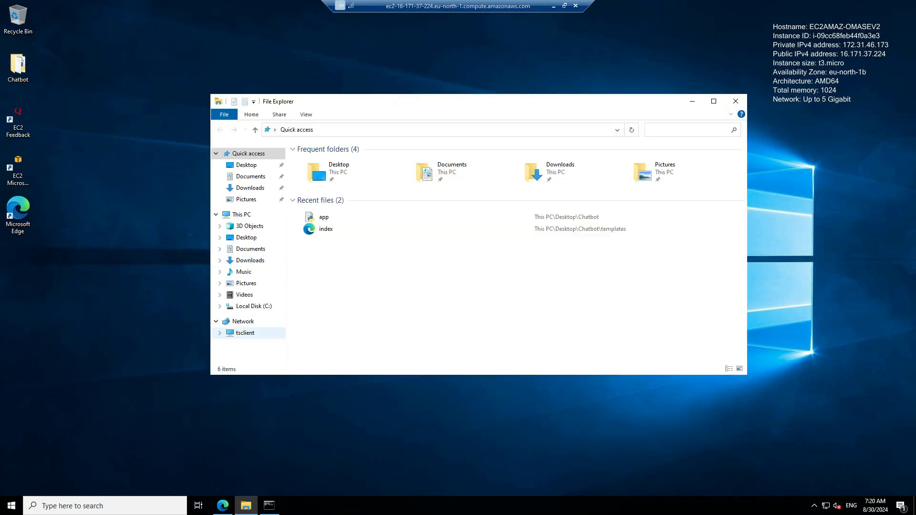
left_click(243, 333)
left_click(246, 344)
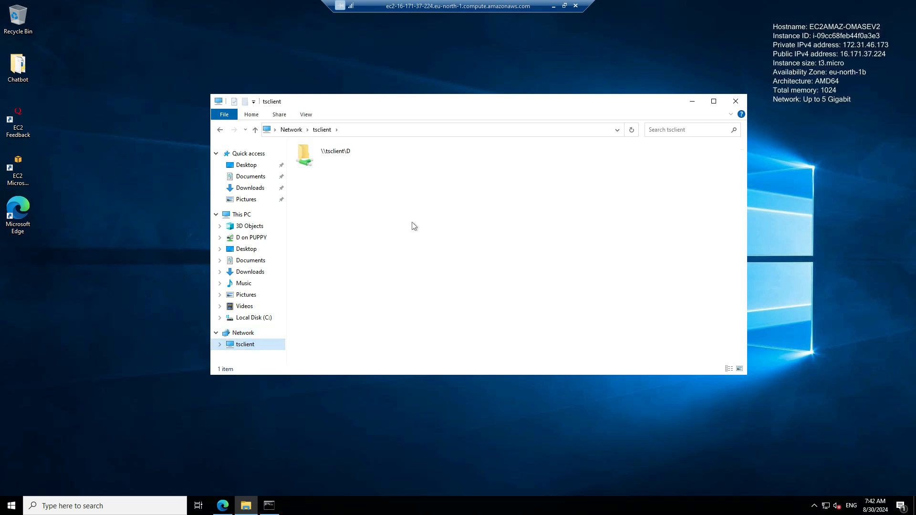
double_click(342, 162)
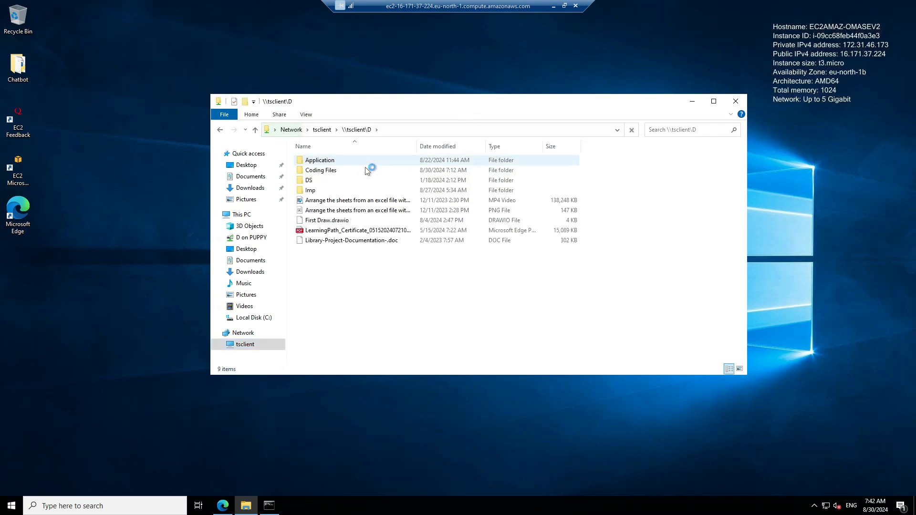
left_click(372, 331)
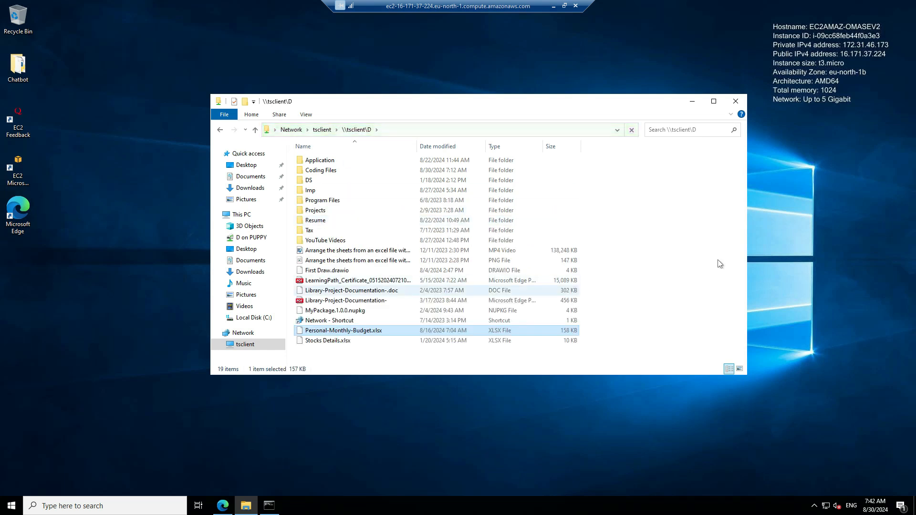
Create a new folder in the shared \\tsclient\D drive from the remote session
left_click(653, 258)
right_click(653, 258)
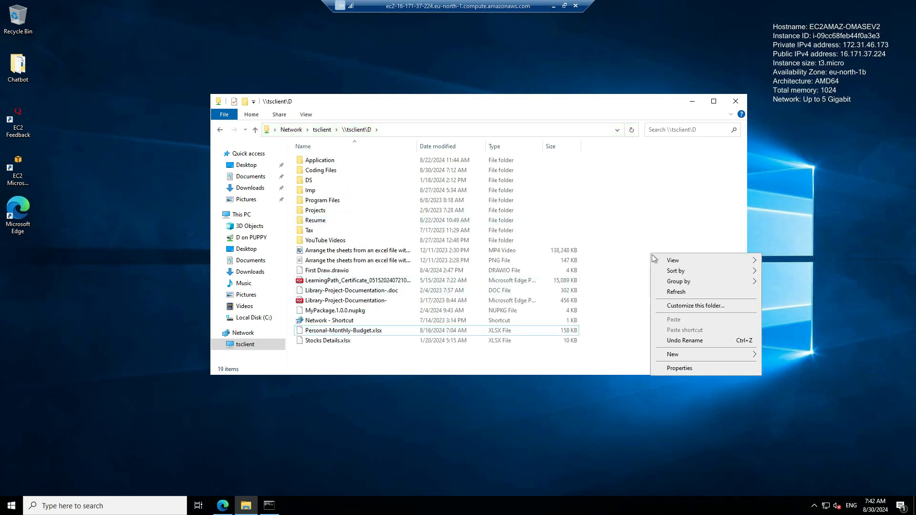
mouse_move(710, 356)
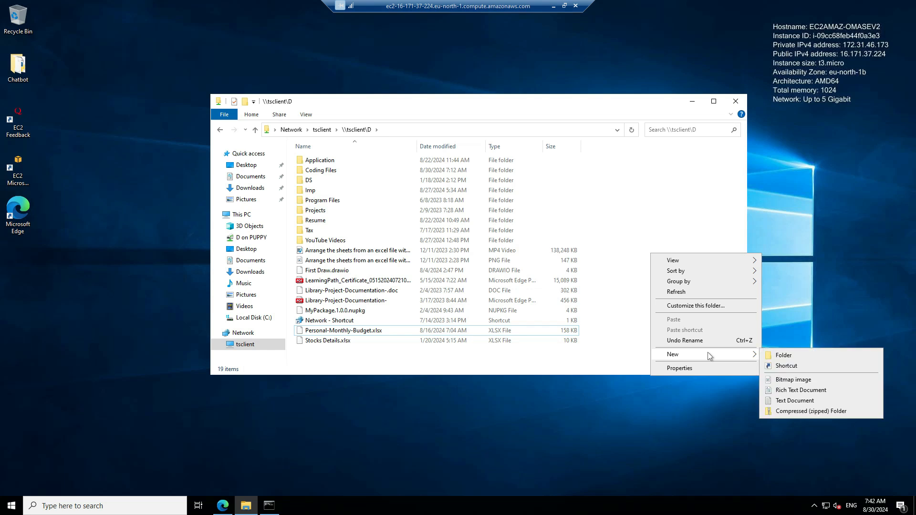
left_click(776, 356)
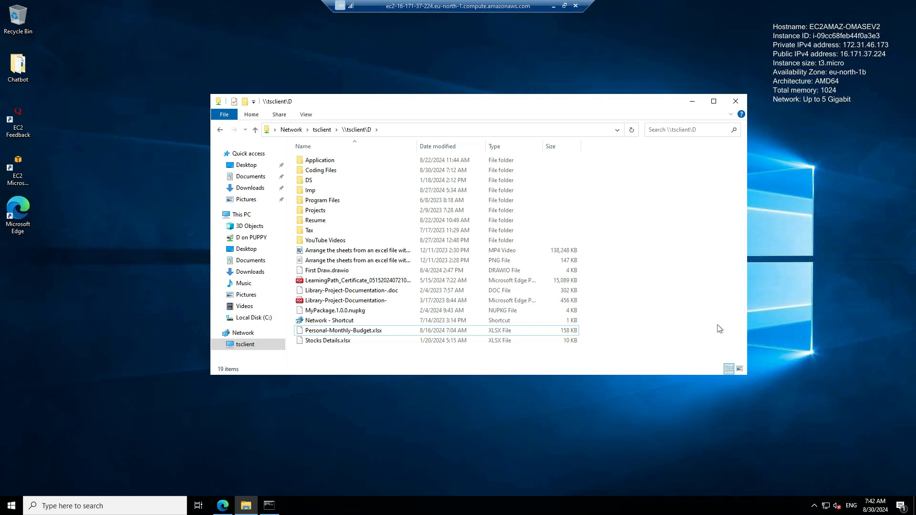
key("t")
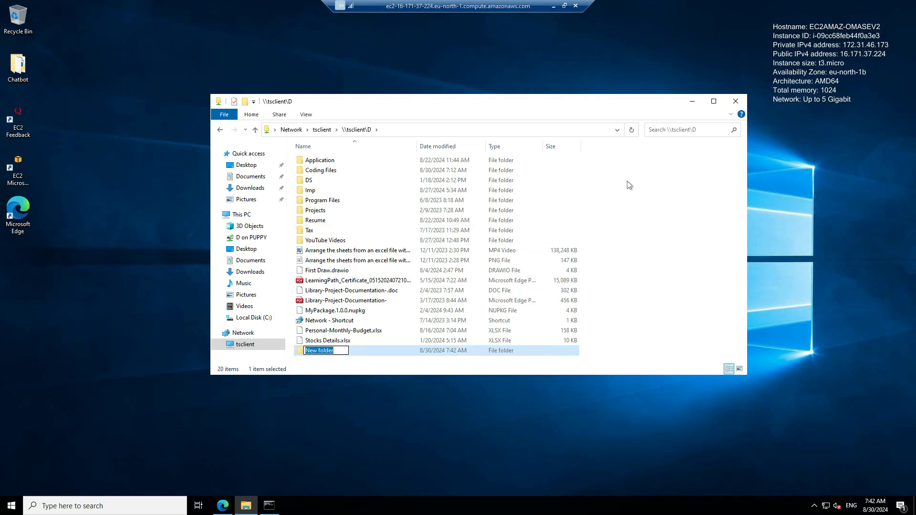
key("Return")
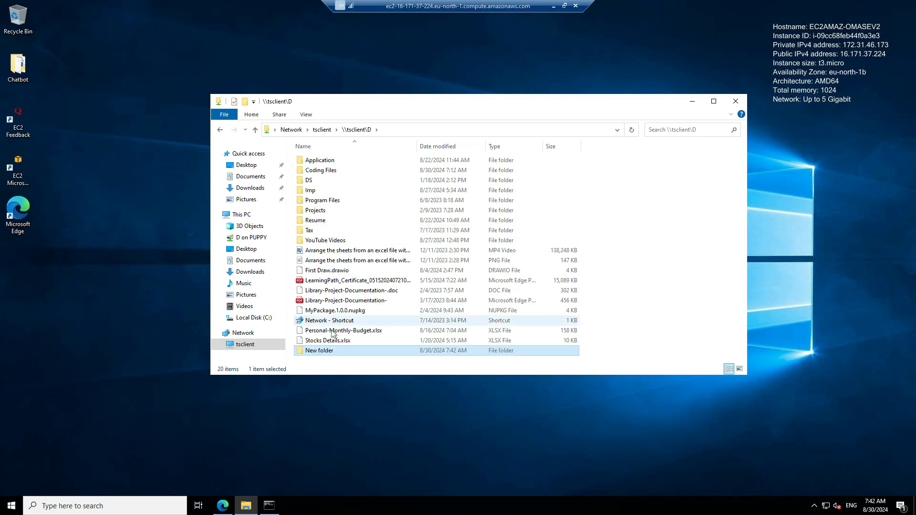
Compare the local New Volume (D:) contents with the remote \\tsclient\D view after refreshing
left_click(565, 6)
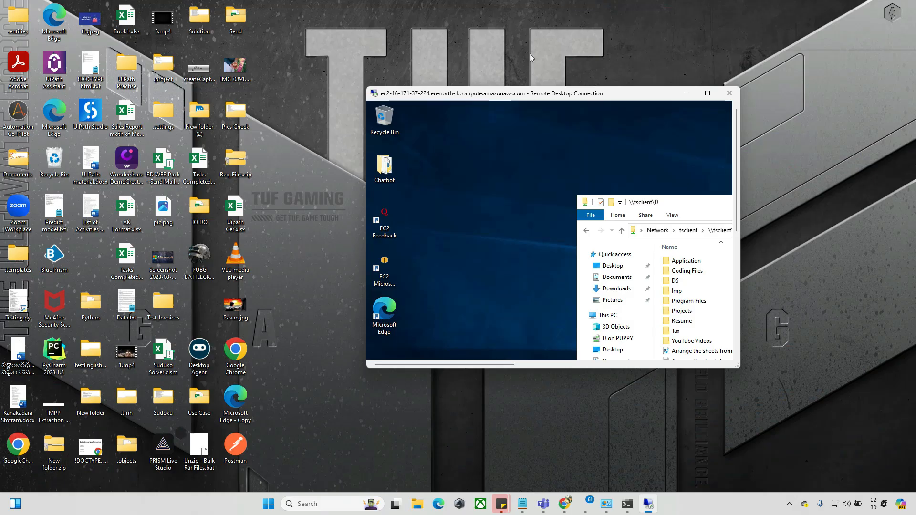
left_click(422, 503)
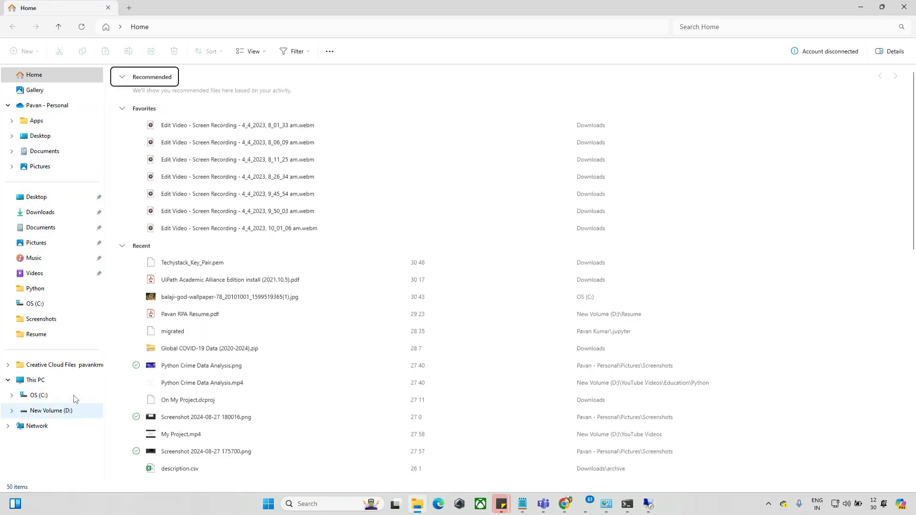
left_click(65, 411)
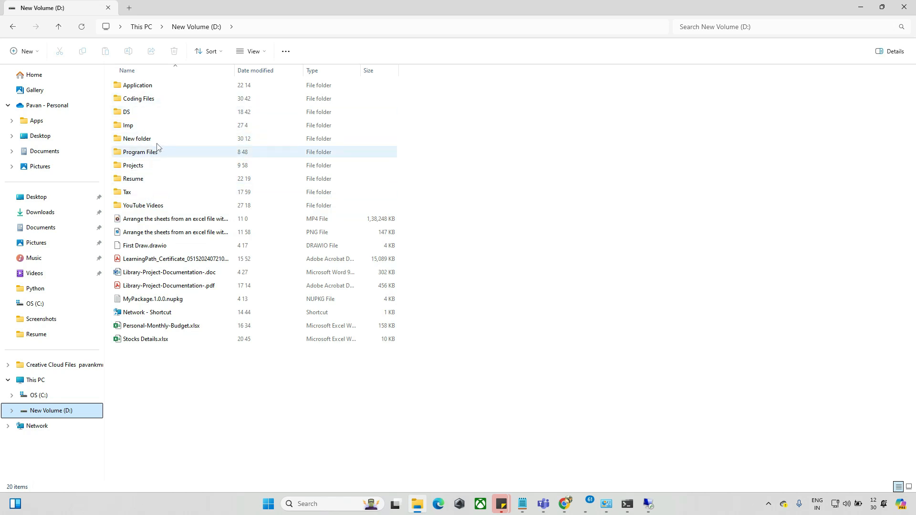
right_click(297, 398)
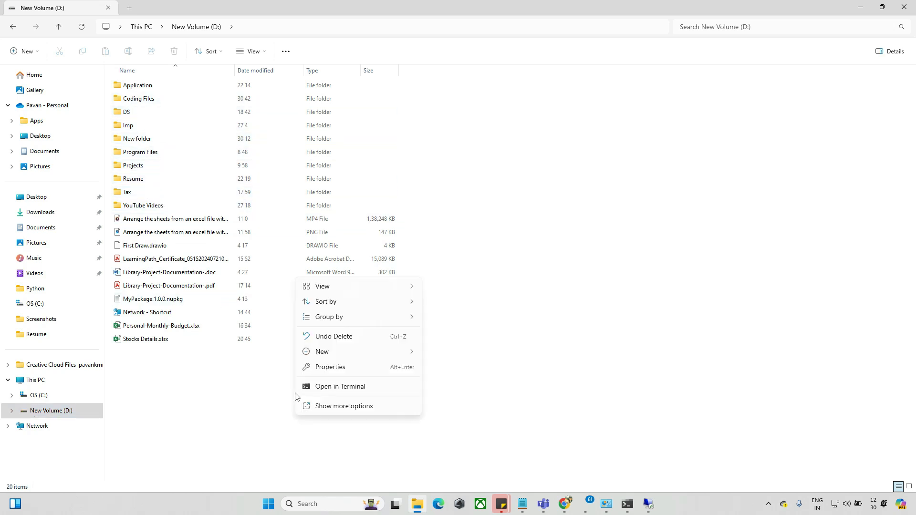
left_click(355, 406)
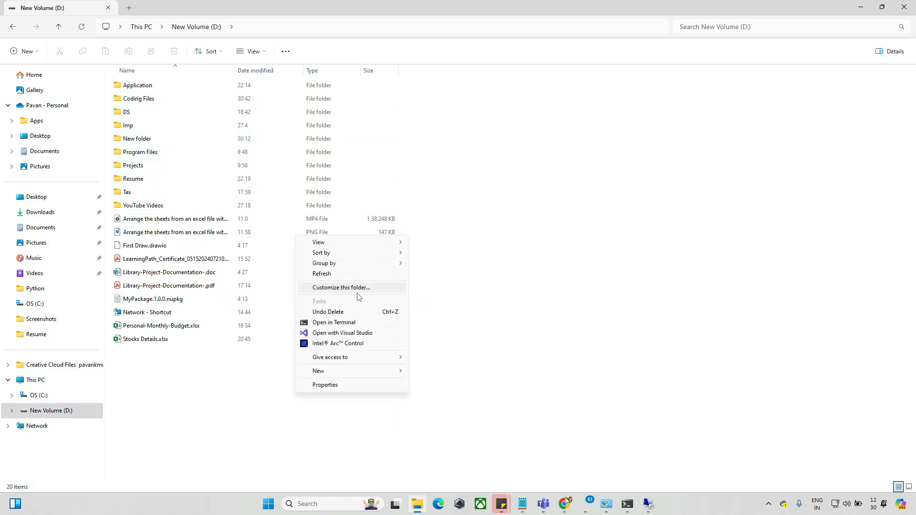
left_click(337, 275)
key("alt+Tab")
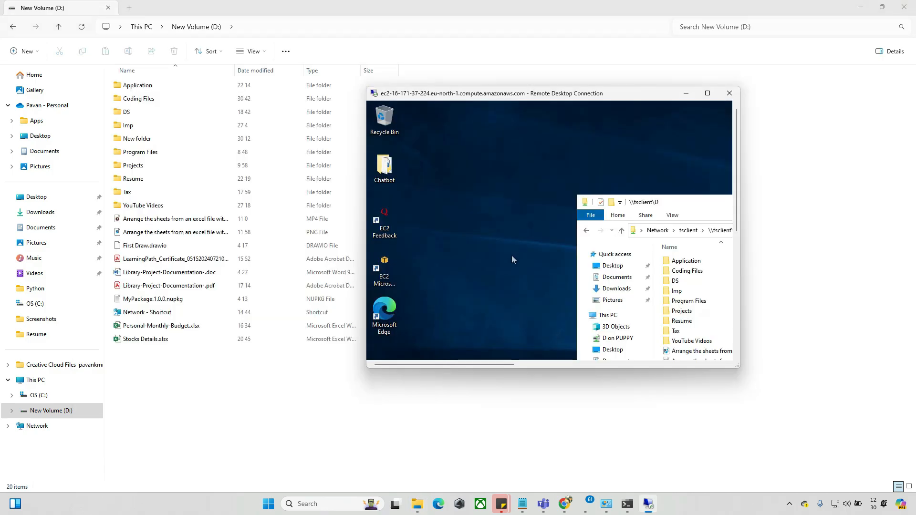
left_click(705, 94)
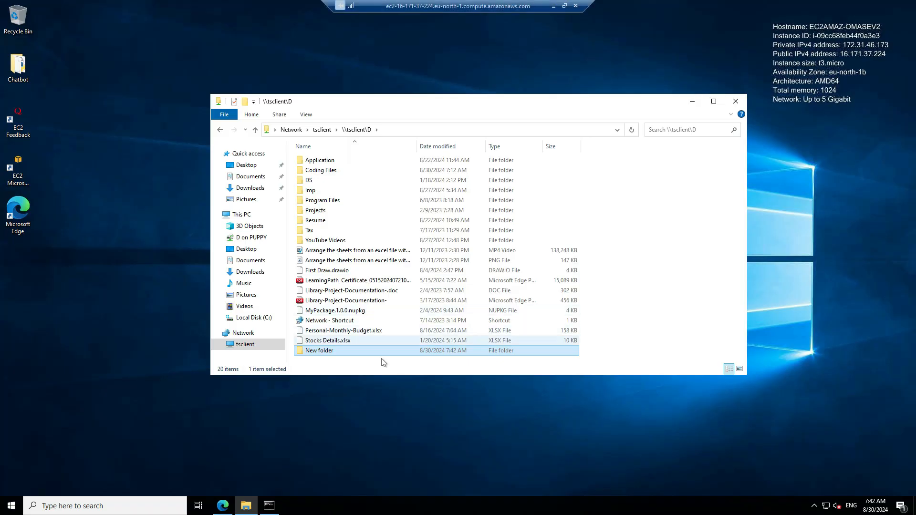
left_click(566, 5)
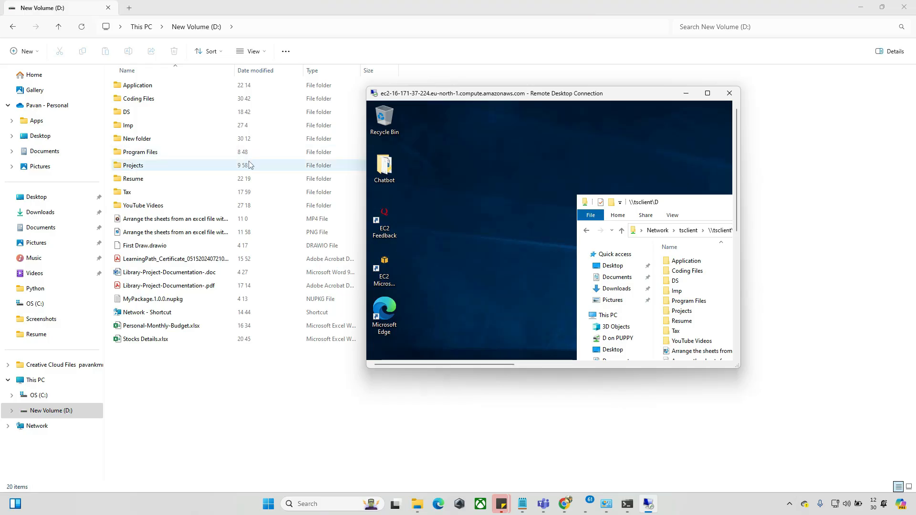
double_click(153, 139)
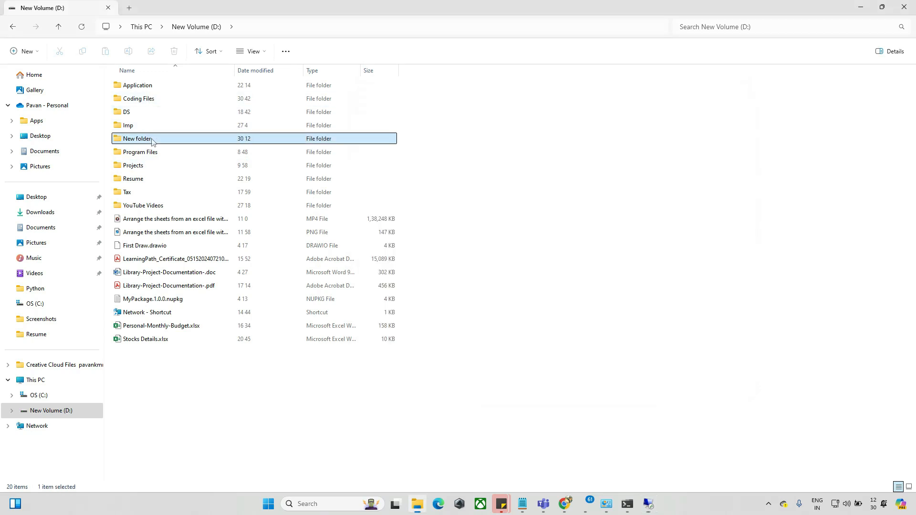
left_click(208, 28)
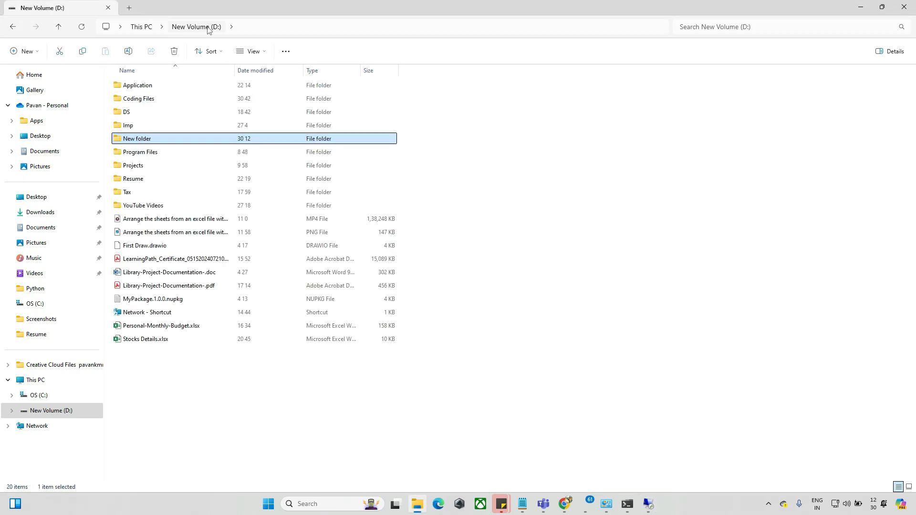
Delete the New folder from the local New Volume (D:) drive
key("alt+Tab")
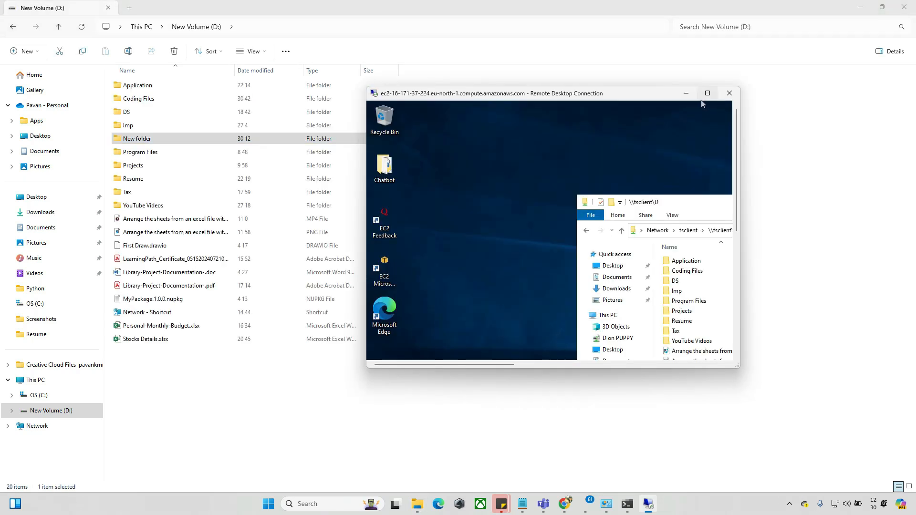
left_click(197, 138)
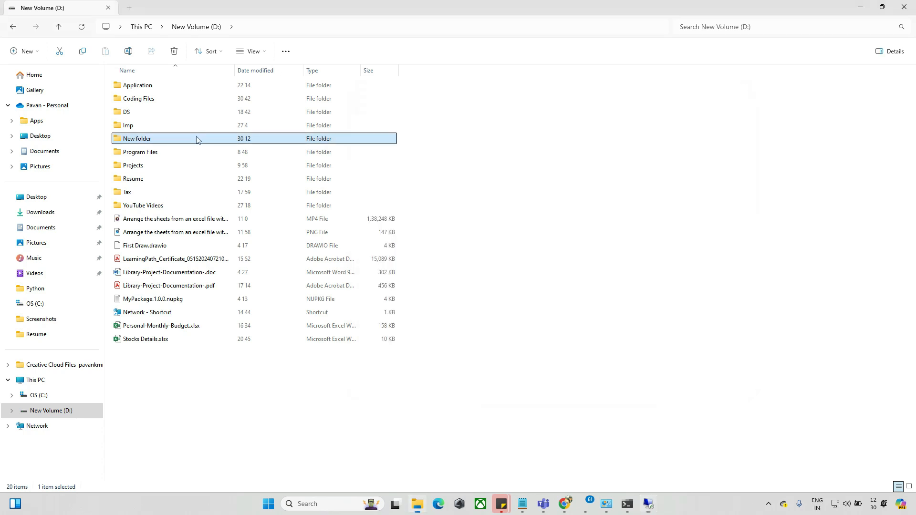
key("Delete")
Return to the remote session and refresh the \\tsclient\D folder view
key("alt+Tab")
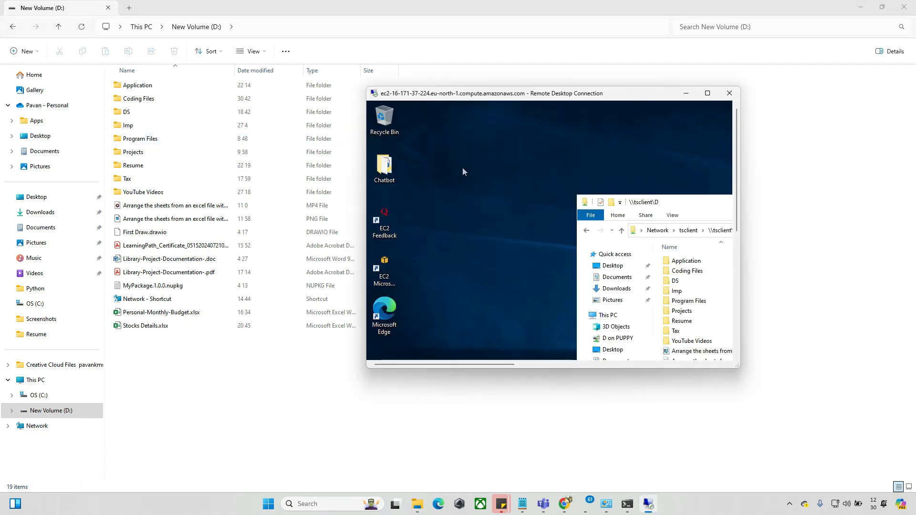
left_click(707, 93)
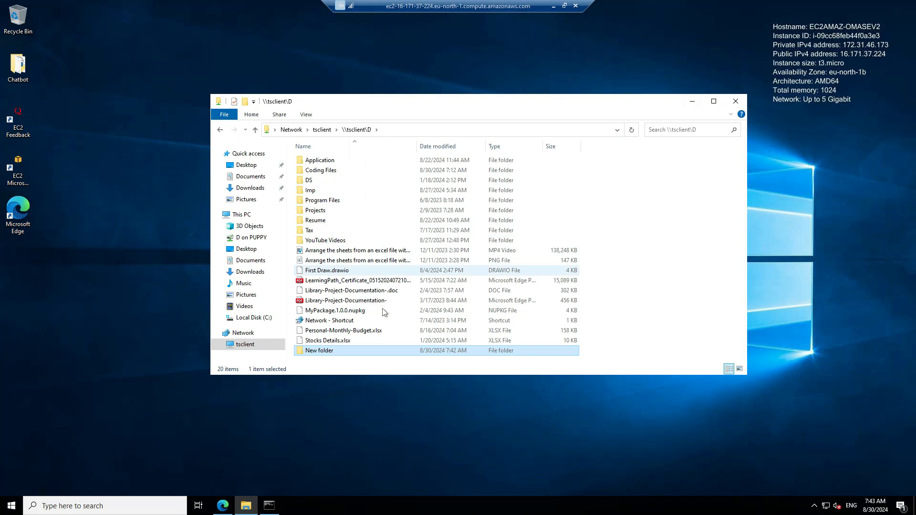
left_click(634, 135)
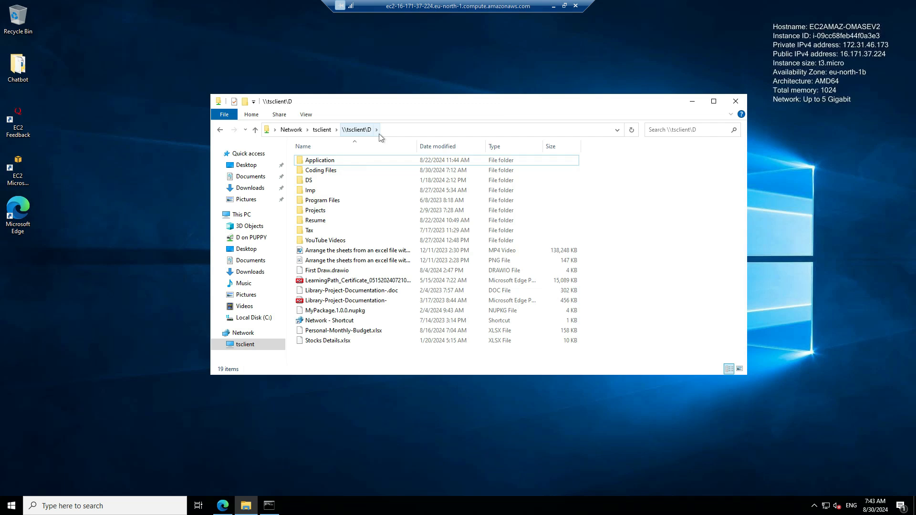
Restore, resize and reposition the Remote Desktop window beside the local File Explorer
left_click(564, 6)
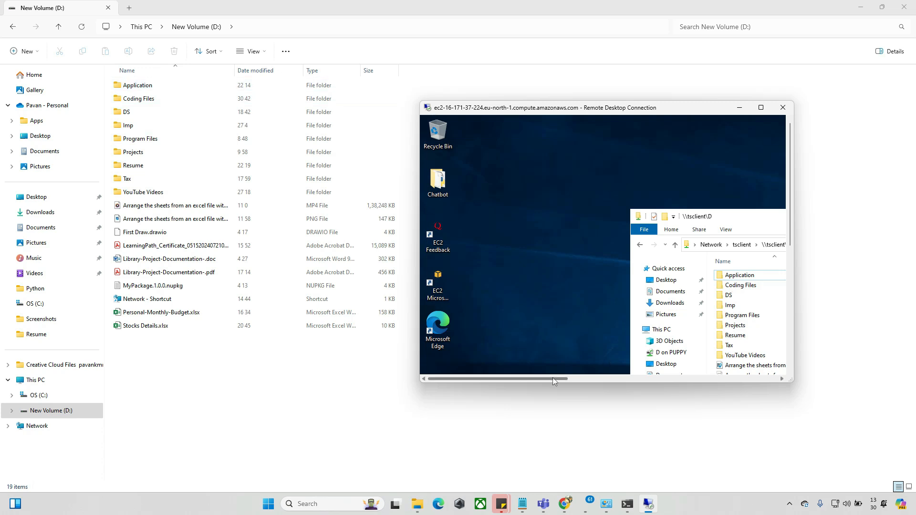
left_click_drag(552, 379, 624, 380)
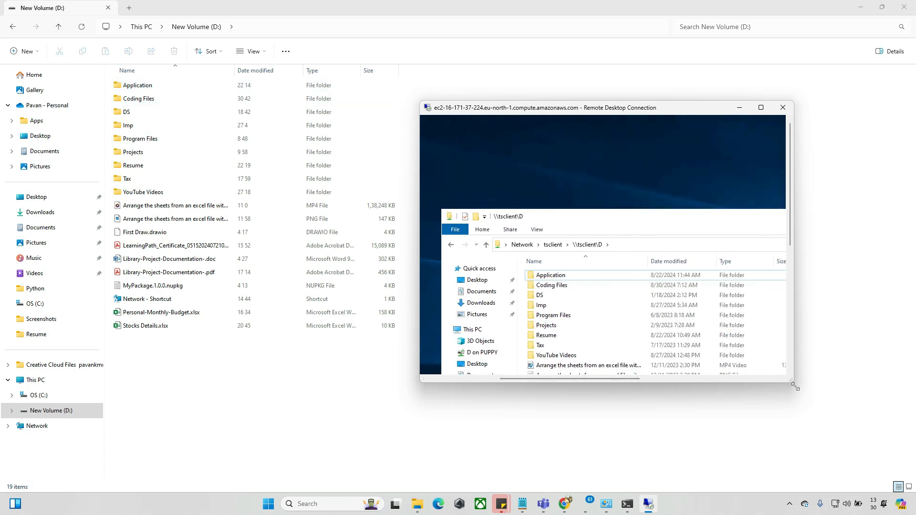
left_click_drag(795, 387, 875, 472)
left_click_drag(694, 107, 399, 56)
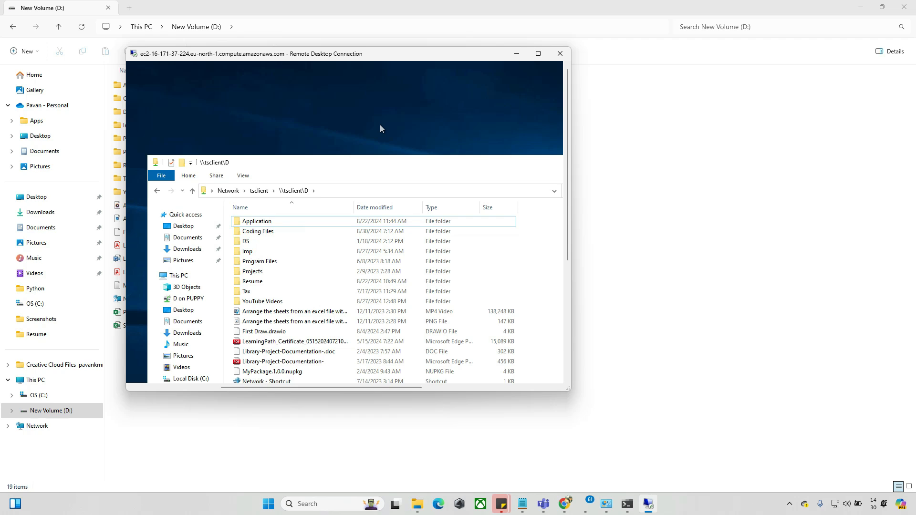
left_click(355, 127)
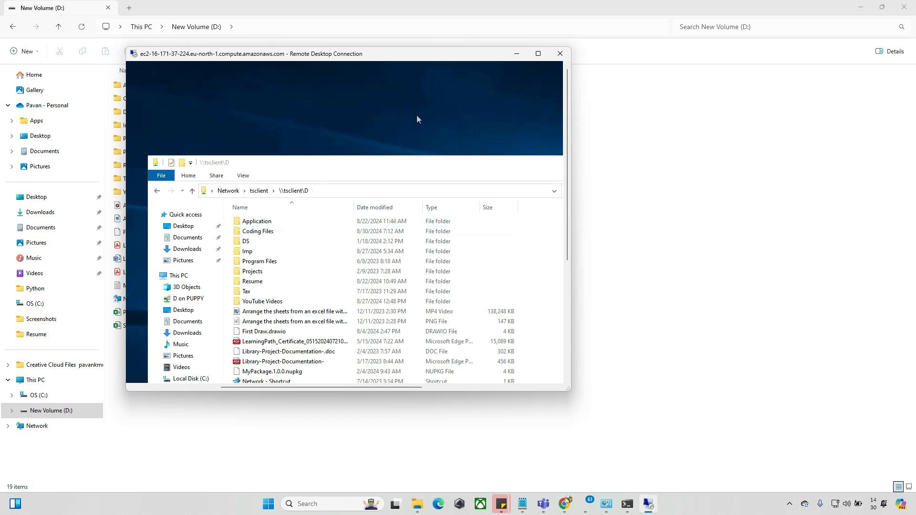